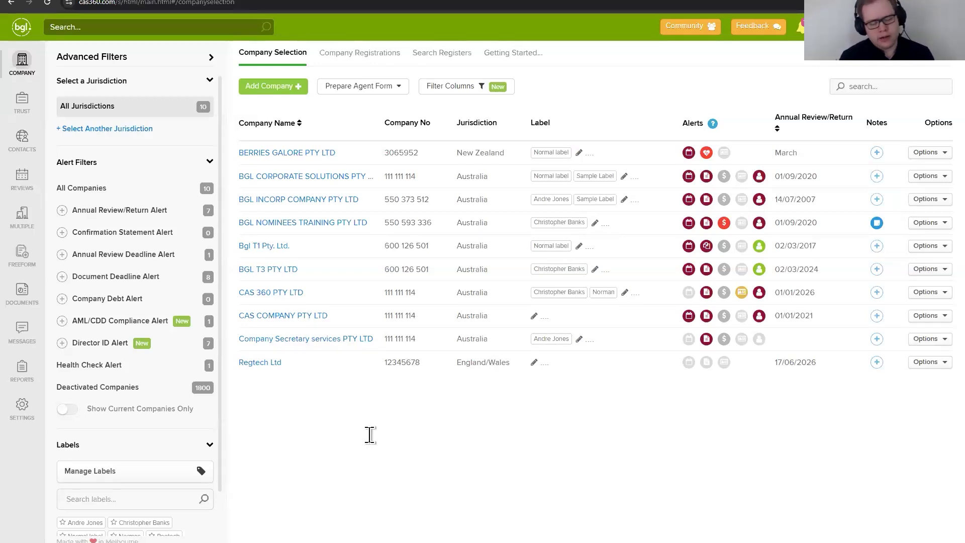
# Step: Open the compliance section of company BGL T3 PTY LTD and mark Compliance & Due Diligence as required
pyautogui.click(292, 278)
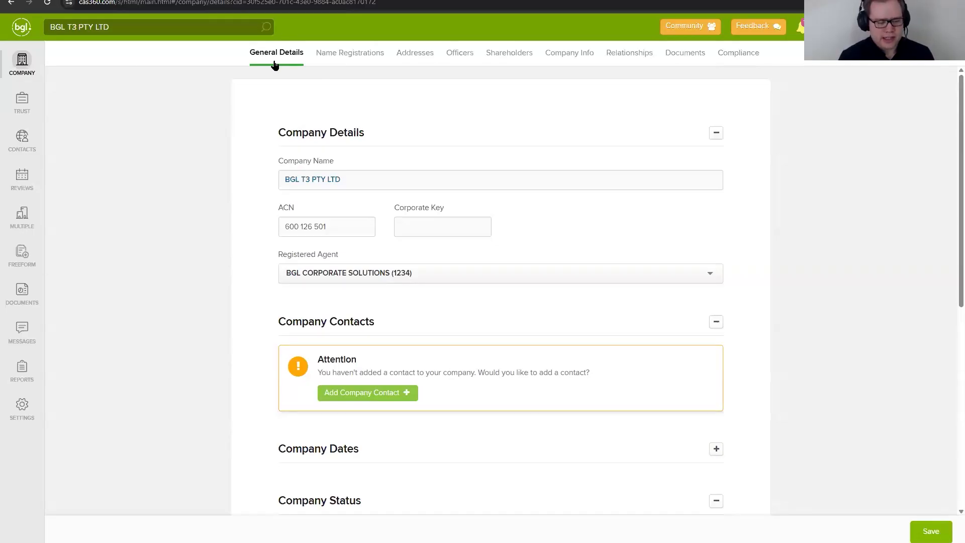
pyautogui.click(743, 52)
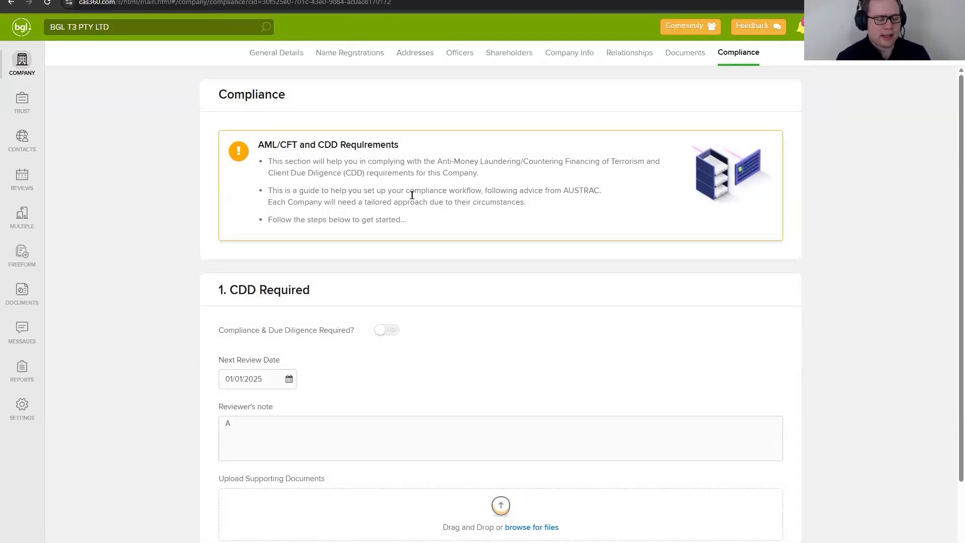
pyautogui.scroll(-2, 428, 243)
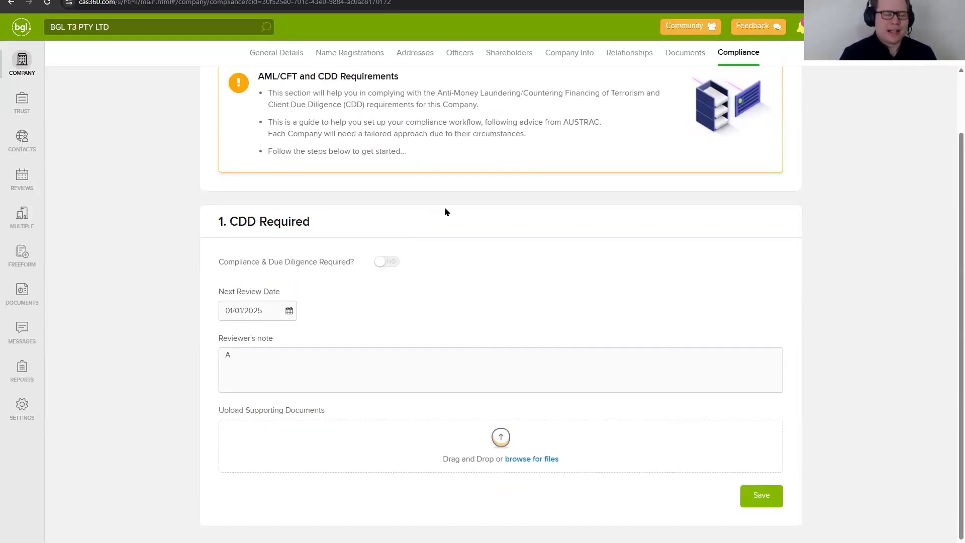
pyautogui.click(389, 265)
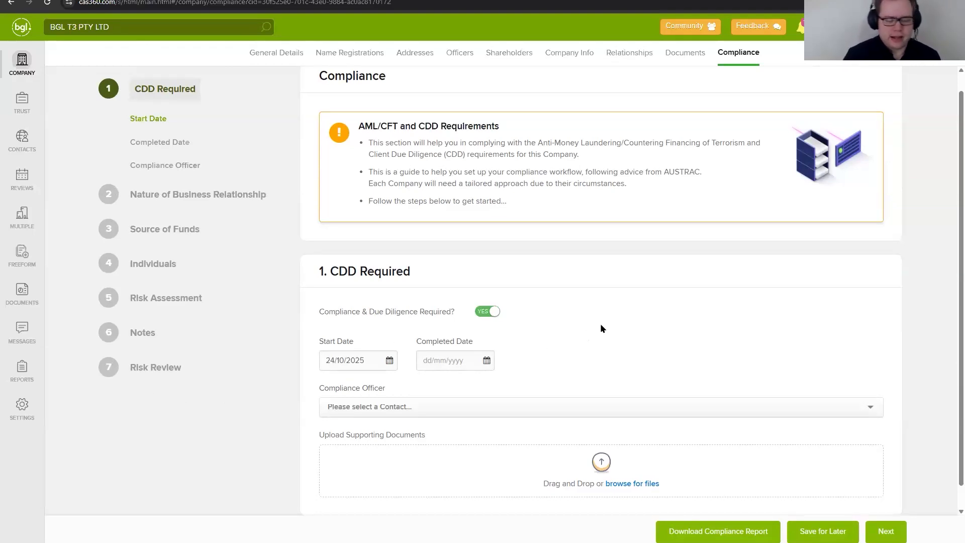
pyautogui.scroll(-1, 402, 474)
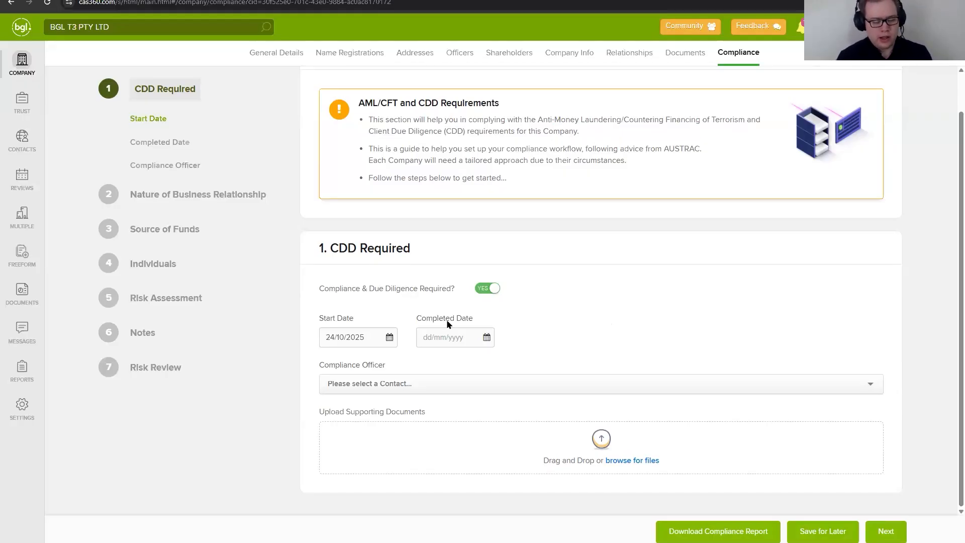
pyautogui.click(362, 335)
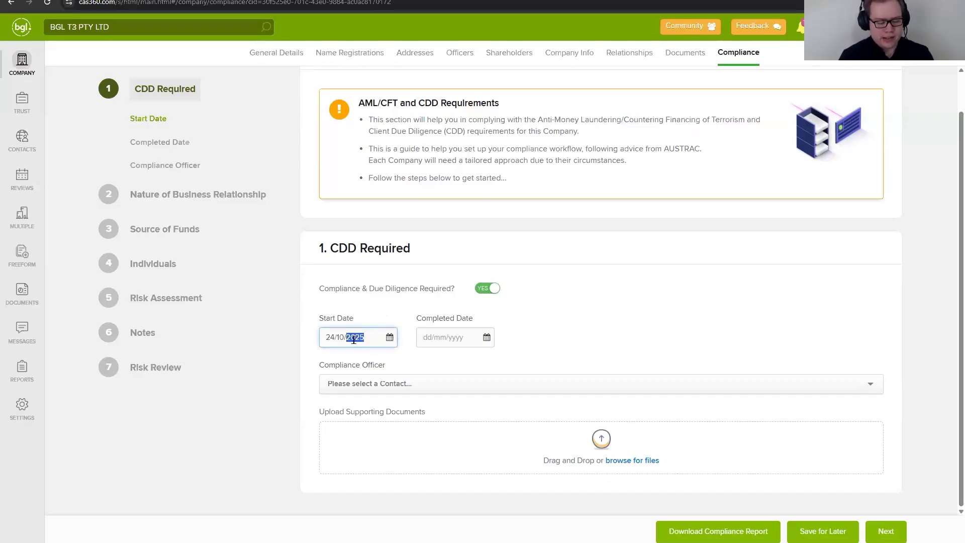
pyautogui.hotkey('ctrl', 'a')
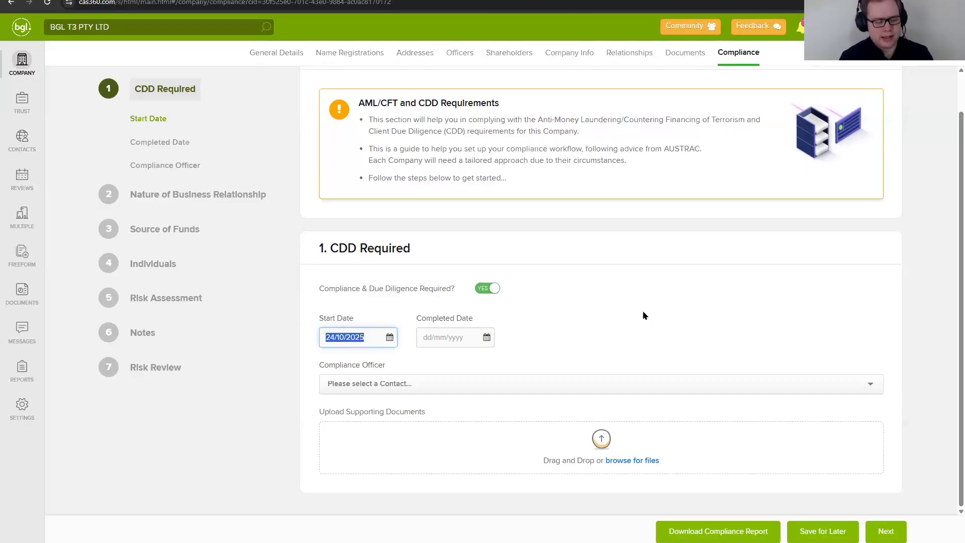
pyautogui.click(643, 312)
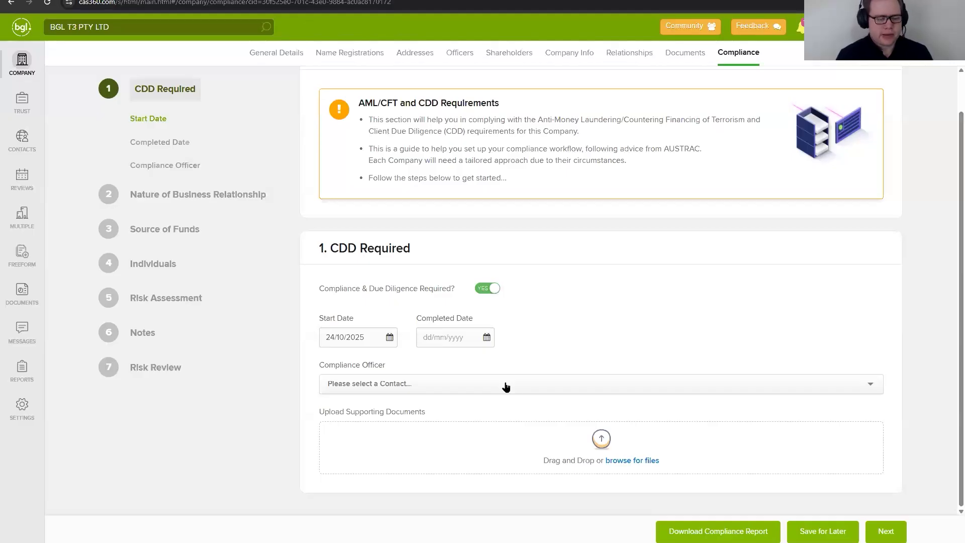
pyautogui.click(523, 391)
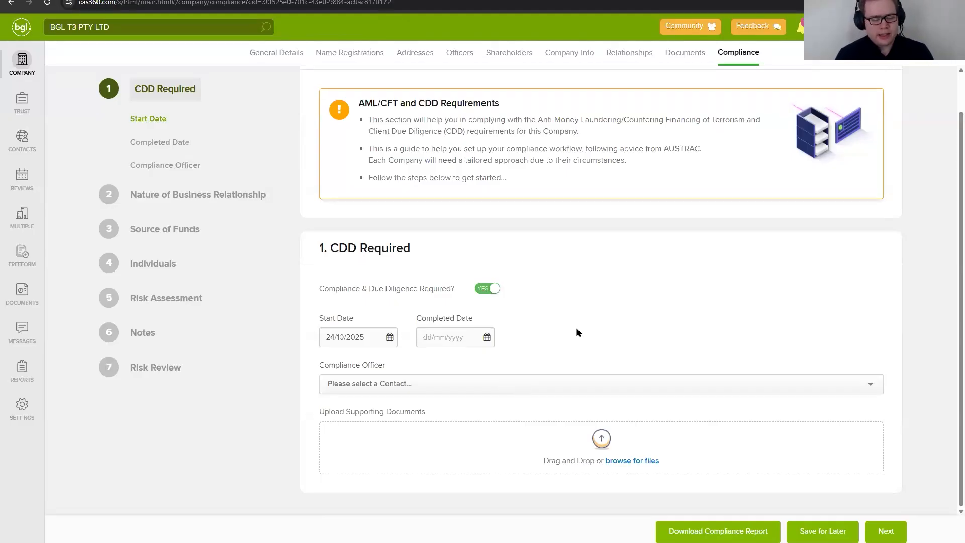
pyautogui.write('Daniel')
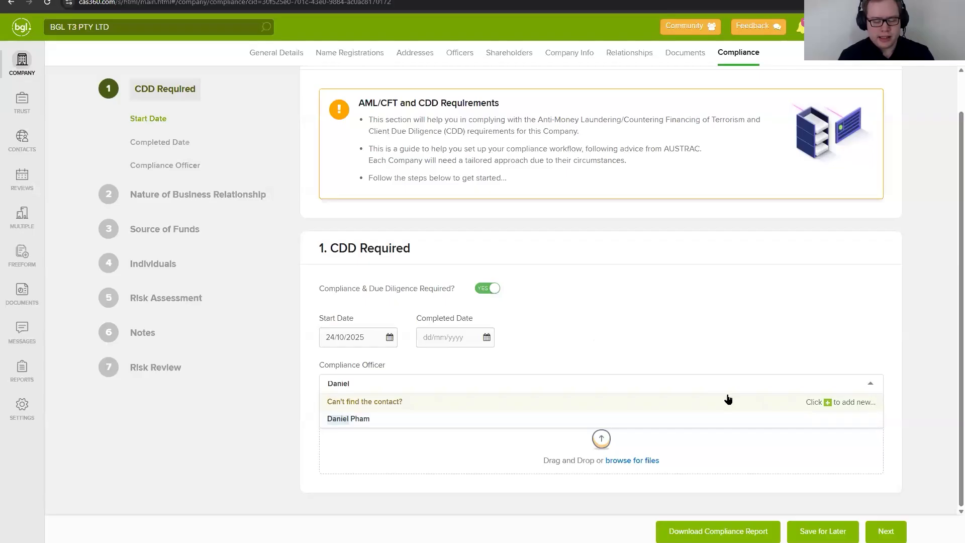
pyautogui.click(930, 175)
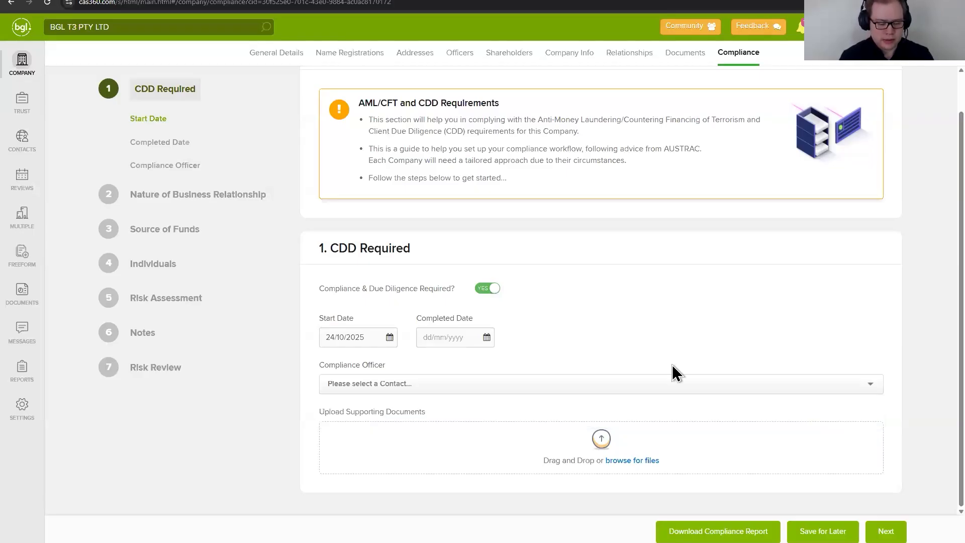
pyautogui.click(593, 384)
pyautogui.write('daniel')
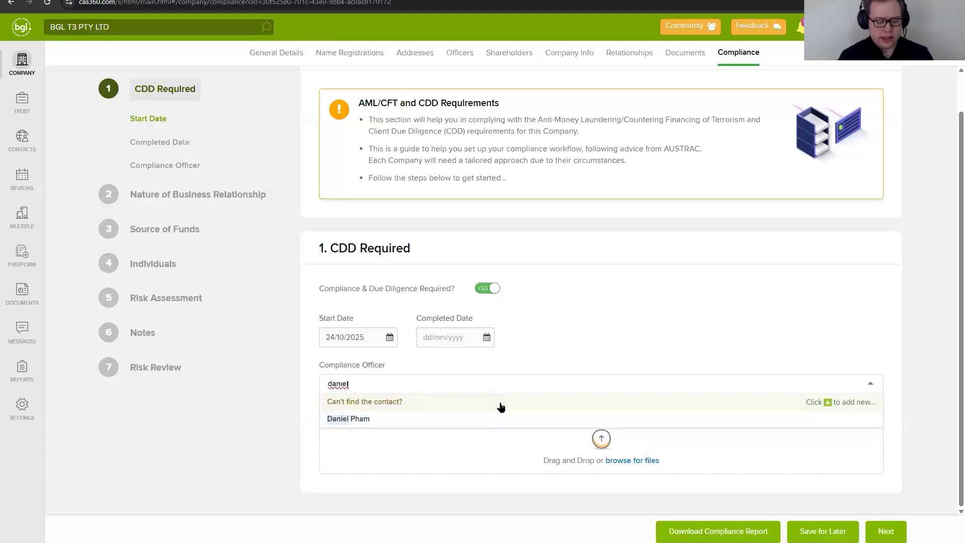
pyautogui.click(728, 401)
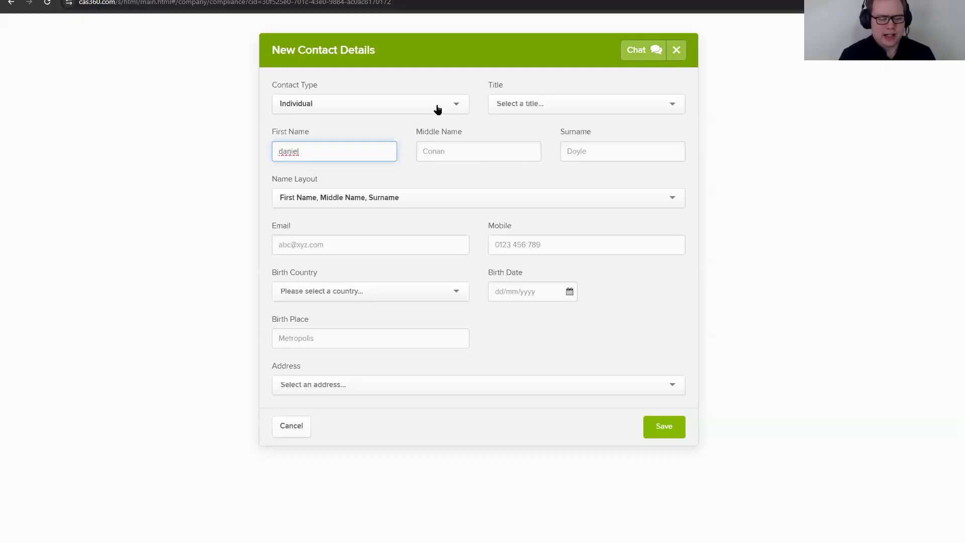
pyautogui.click(389, 109)
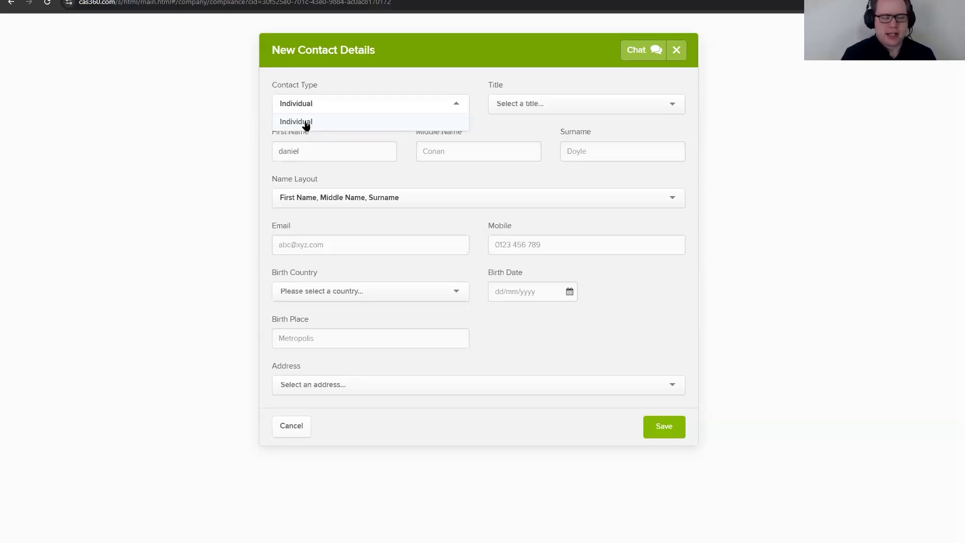
pyautogui.click(680, 53)
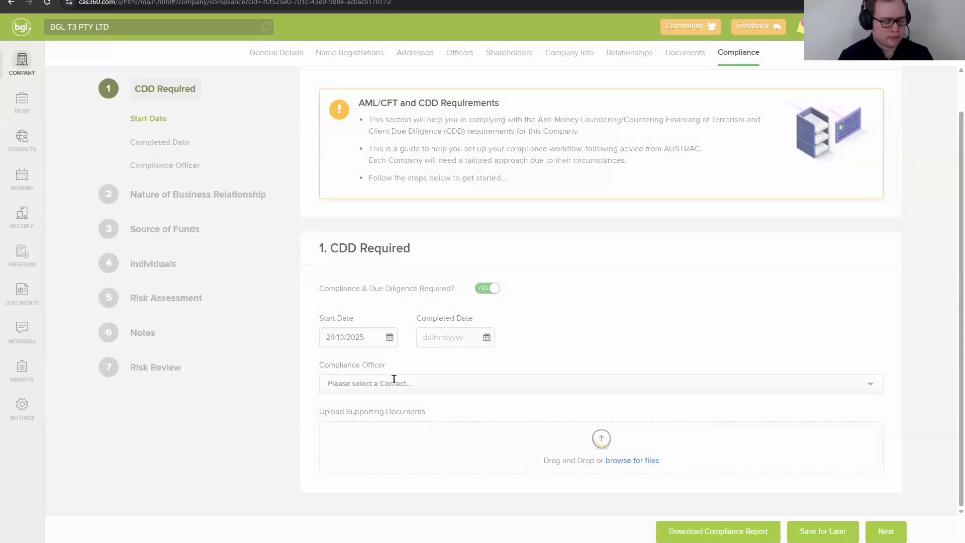
# Step: Find the compliance officer by first name and assign the matching existing contact as Compliance Officer
pyautogui.click(394, 382)
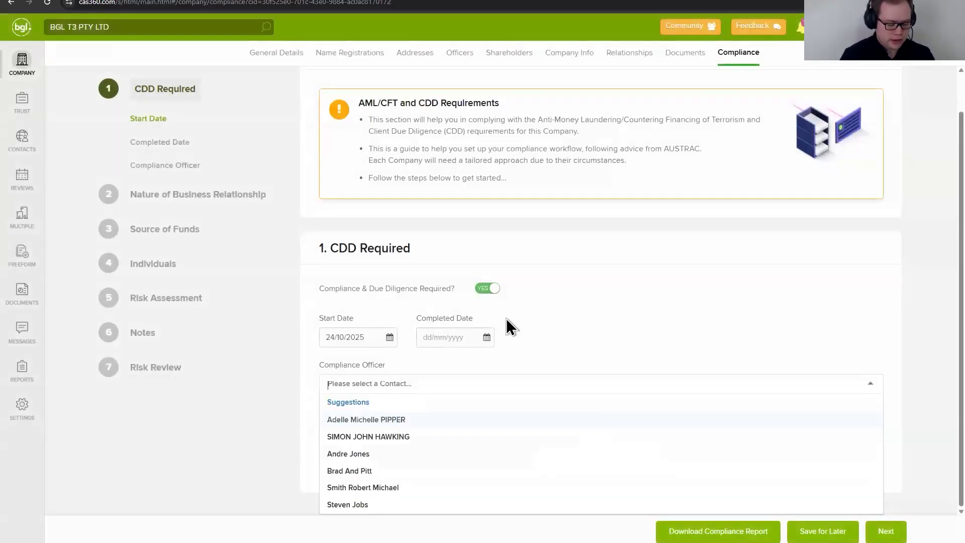
pyautogui.write('Daniel')
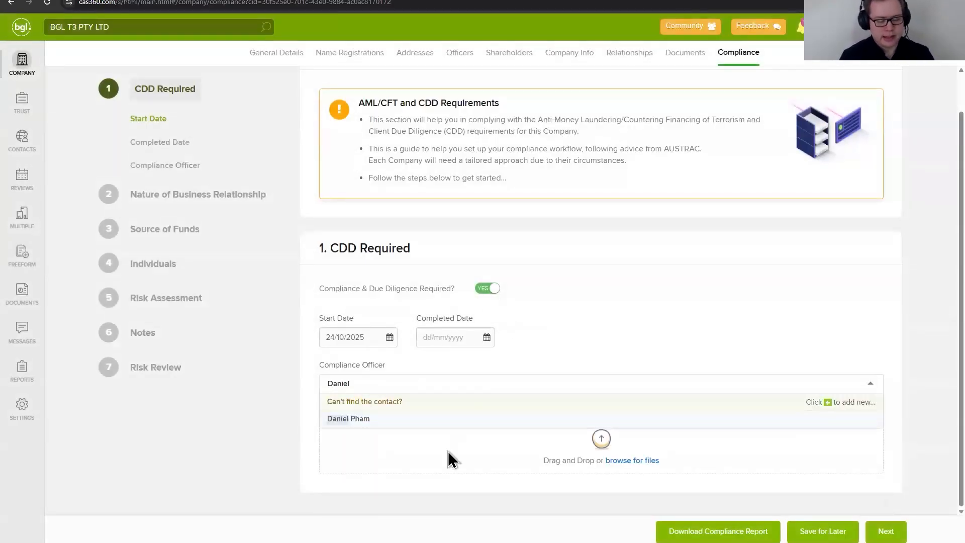
pyautogui.click(432, 420)
# Step: Upload Supporting Document 1.pdf as the supporting document for the CDD Required section
pyautogui.click(625, 461)
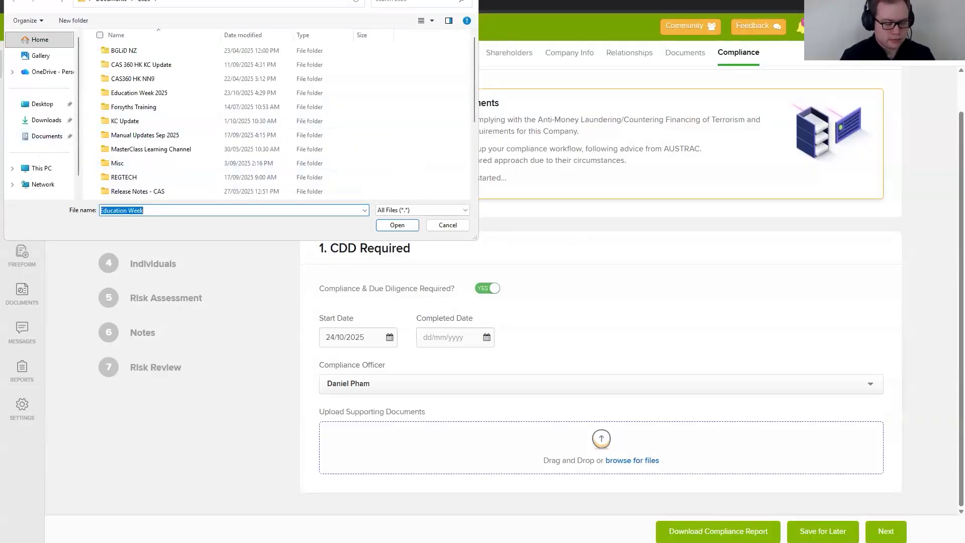
pyautogui.press('Escape')
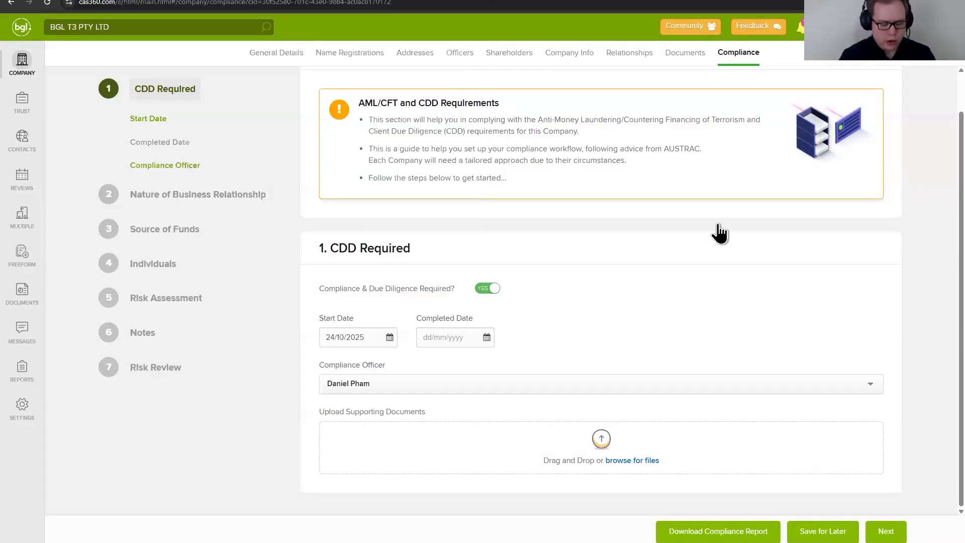
pyautogui.hotkey('alt', 'Tab')
pyautogui.hotkey('alt', 'Tab')
pyautogui.moveTo(221, 211); pyautogui.dragTo(625, 462)
pyautogui.scroll(-1, 712, 300)
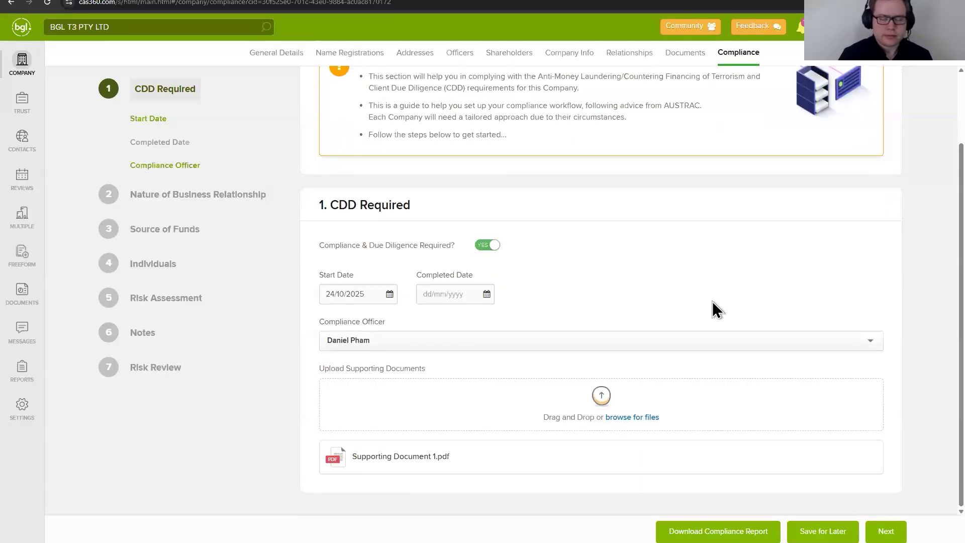
pyautogui.moveTo(628, 459)
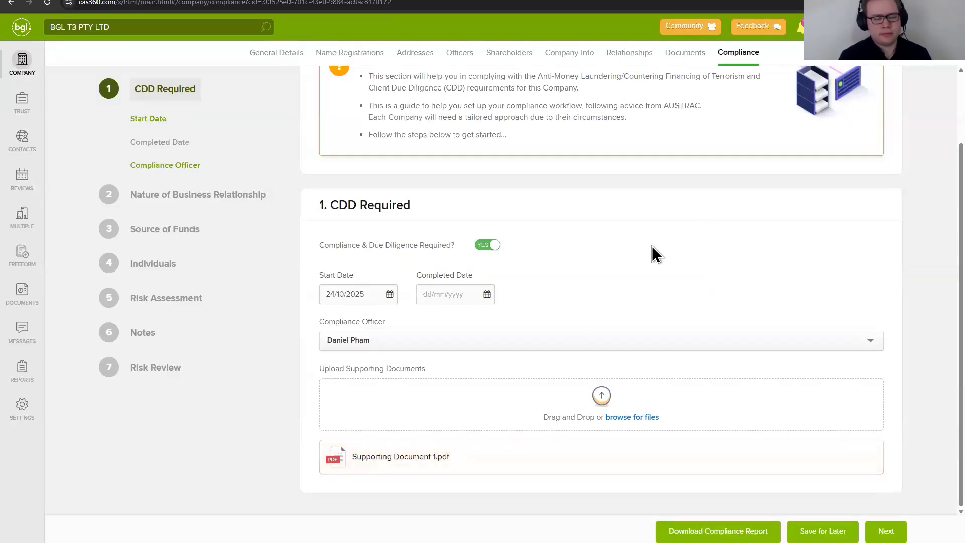
# Step: Continue to Nature of Business Relationship and choose the option for appointing or acting as a company director or secretary
pyautogui.click(886, 531)
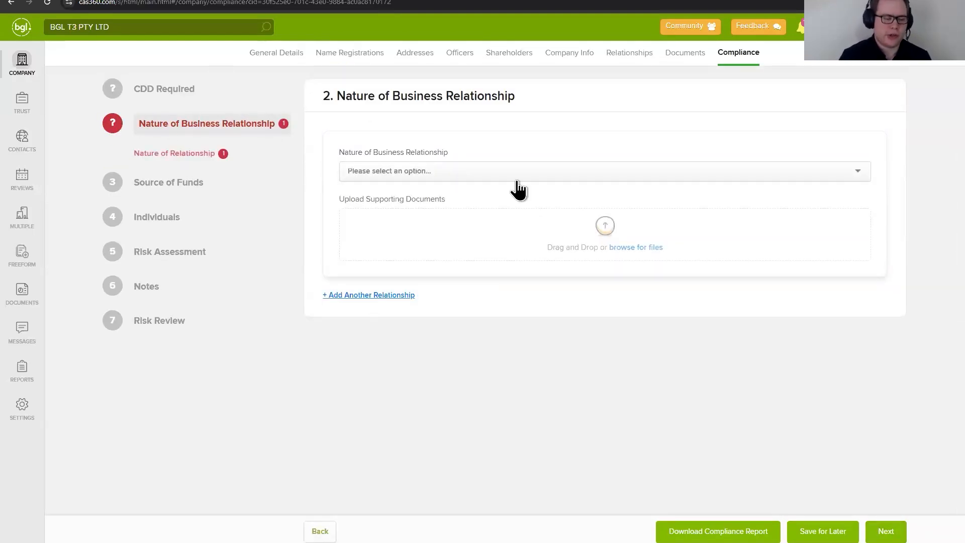
pyautogui.click(433, 173)
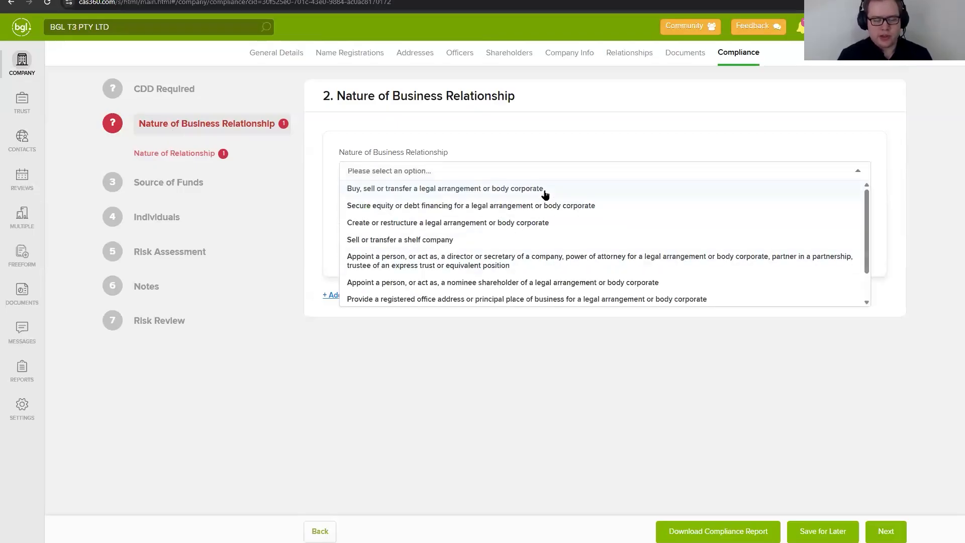
pyautogui.click(536, 261)
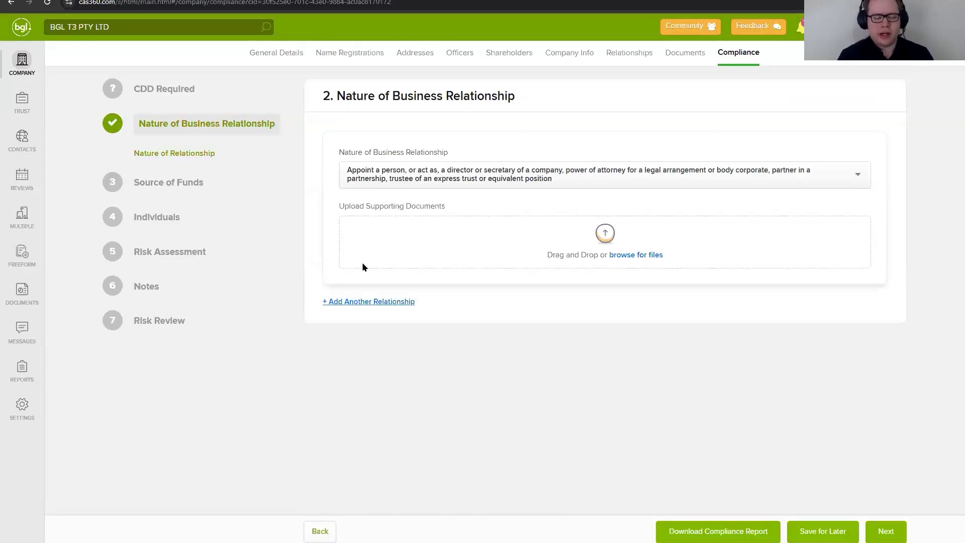
# Step: Add two further business relationship entries, and remove one blank entry and the completed first entry
pyautogui.click(366, 302)
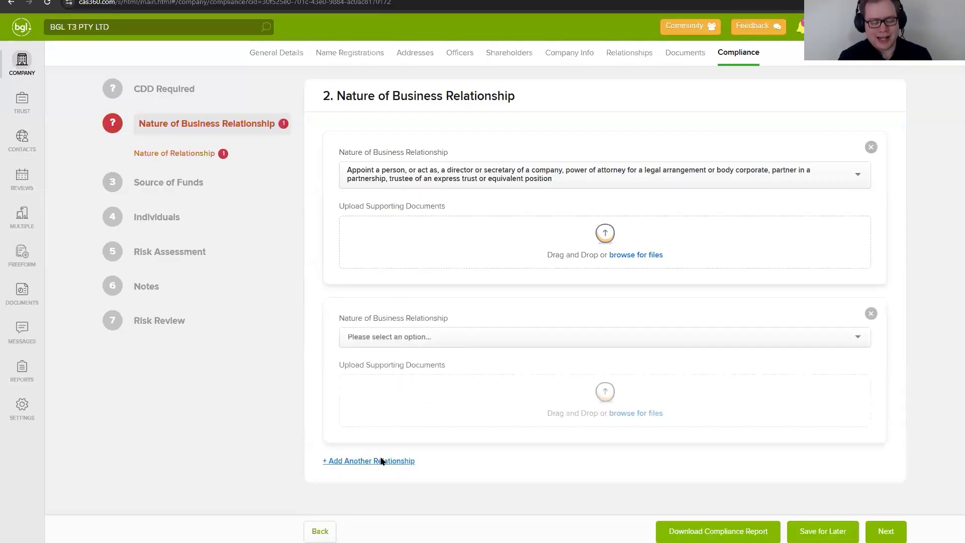
pyautogui.click(393, 460)
pyautogui.scroll(-3, 612, 393)
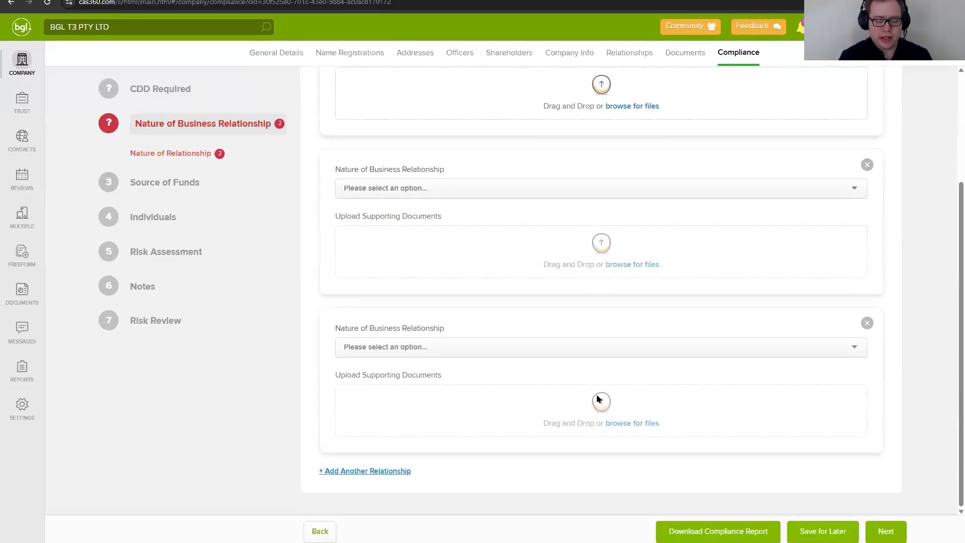
pyautogui.click(867, 164)
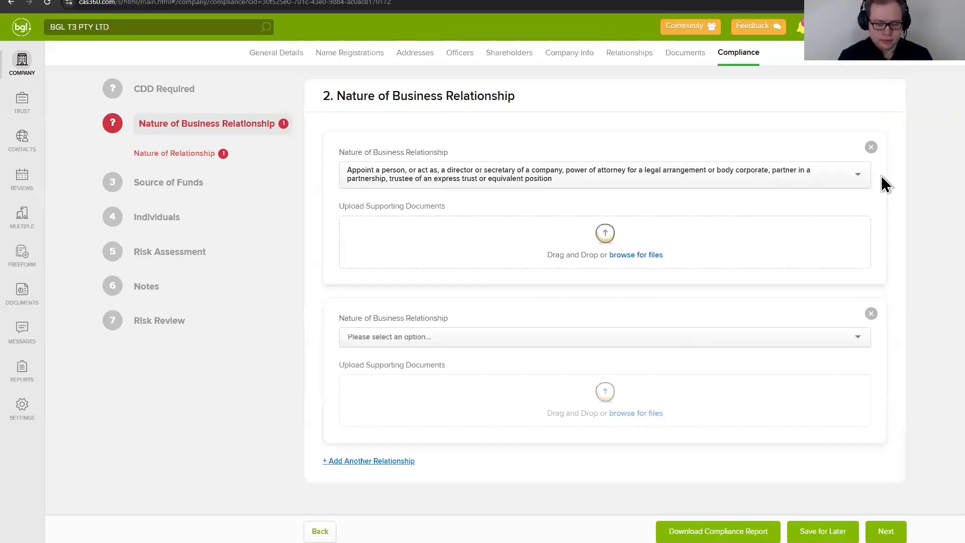
pyautogui.click(872, 148)
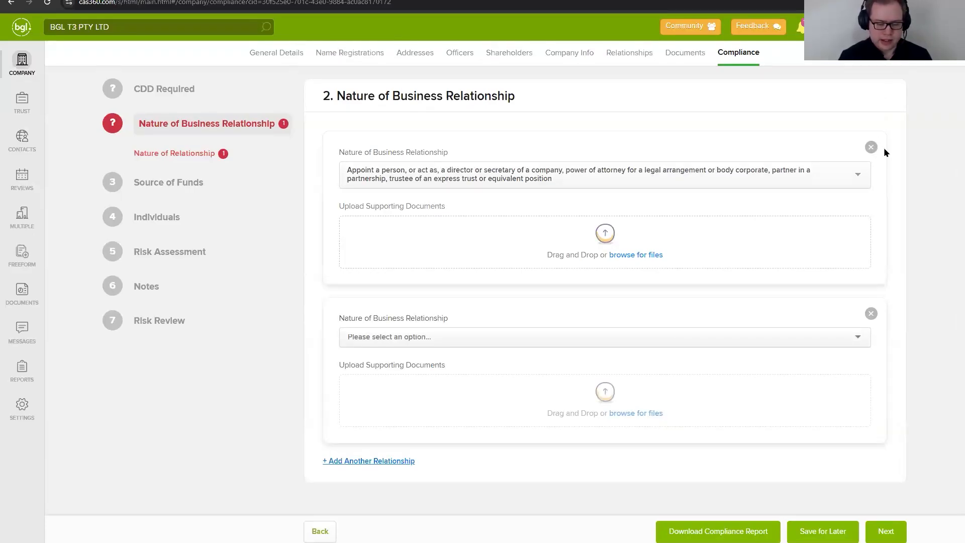
# Step: Set the remaining business relationship to the director or secretary appointment option and continue to Source of Funds
pyautogui.click(442, 171)
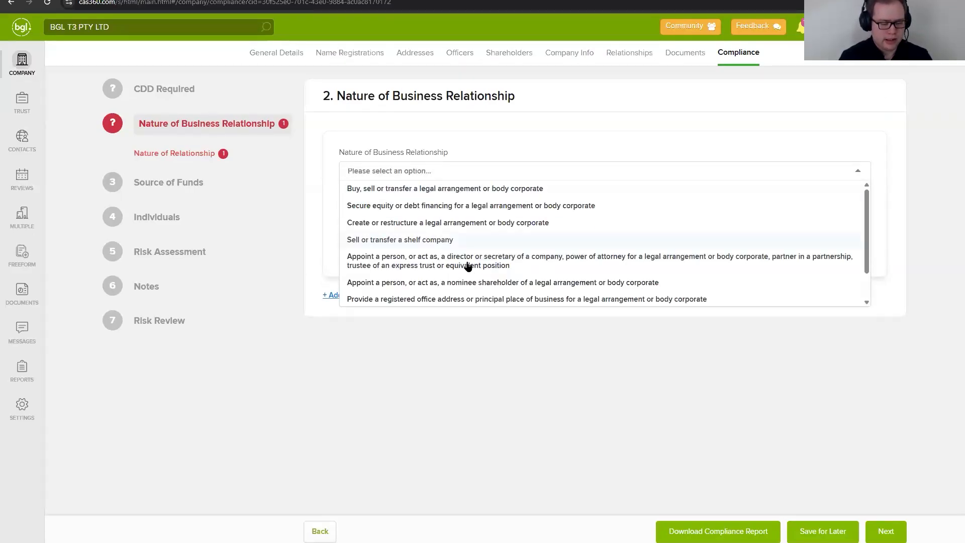
pyautogui.click(465, 258)
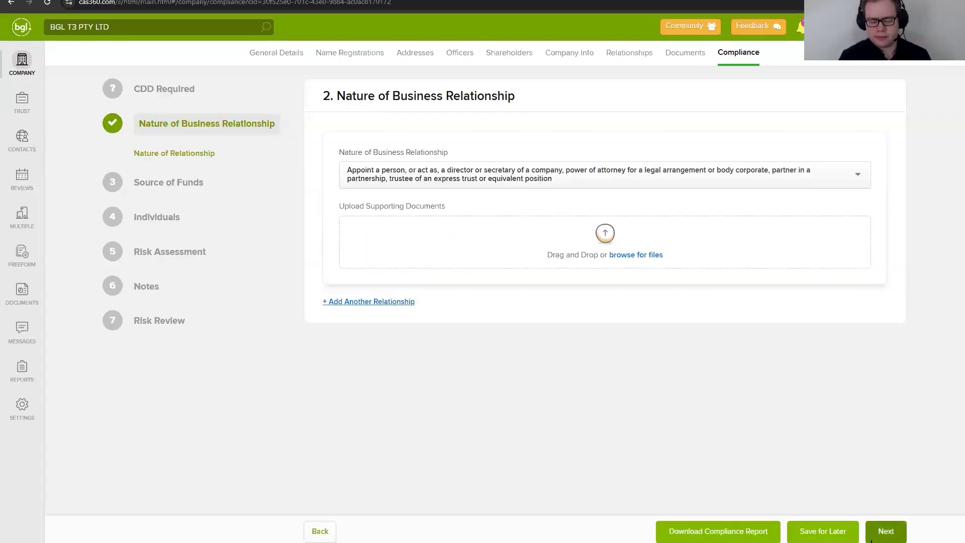
pyautogui.click(886, 537)
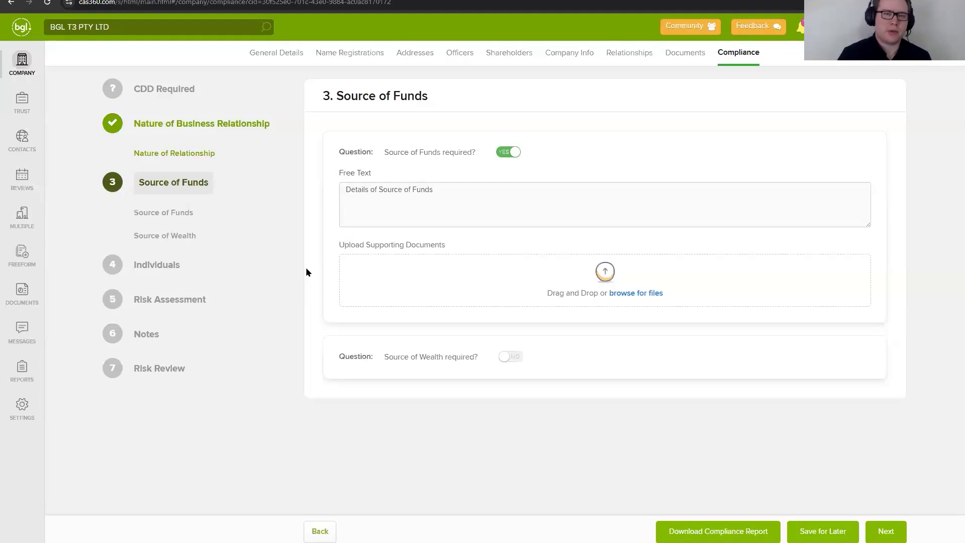
# Step: Try the Source of Funds requirement switch, and turn the Source of Wealth requirement on and back off
pyautogui.click(448, 203)
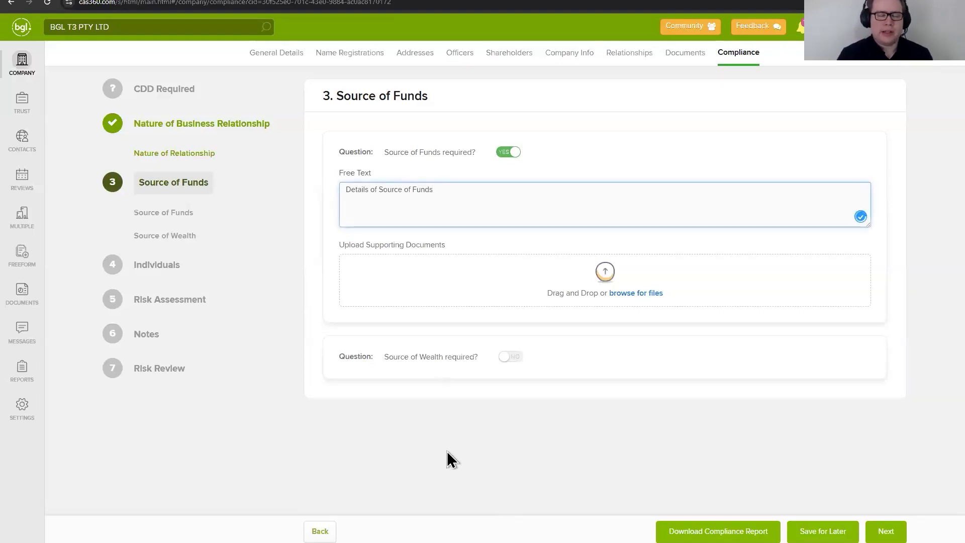
pyautogui.click(507, 152)
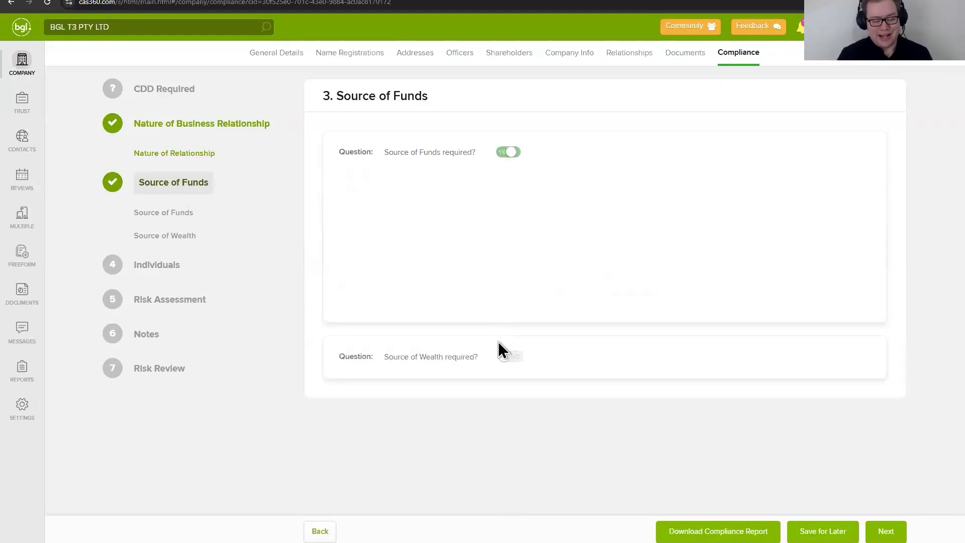
pyautogui.click(506, 357)
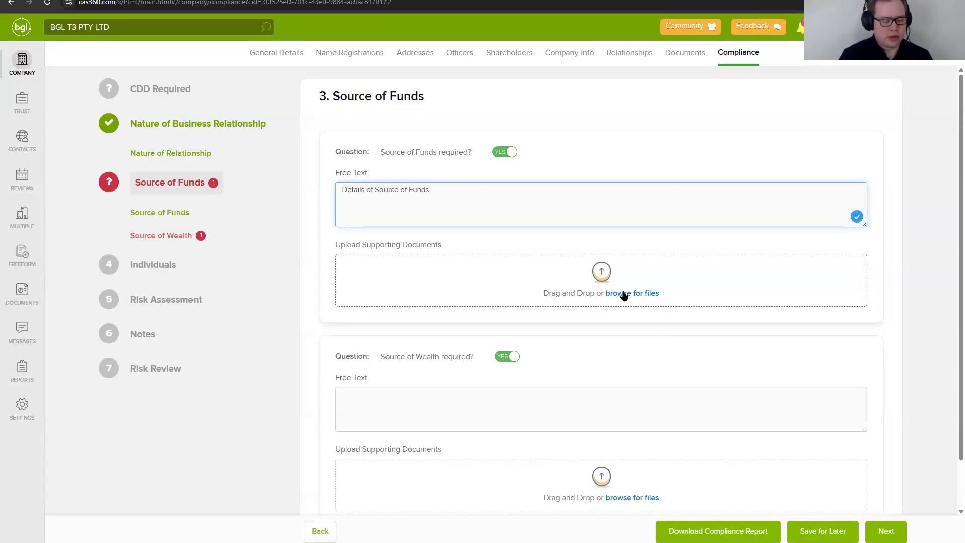
pyautogui.click(508, 357)
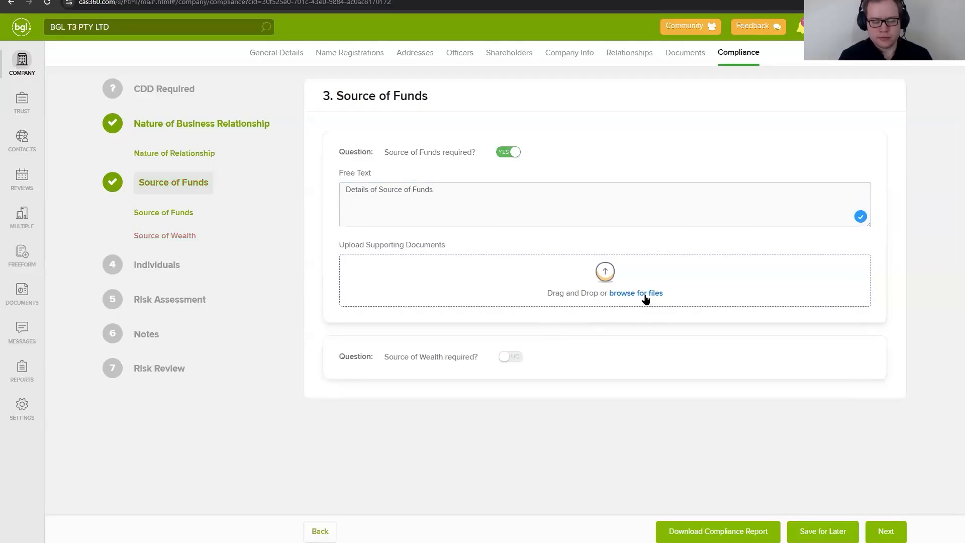
# Step: Upload Supporting Image 1.png from the Education Week 2025 folder as the Source of Funds supporting document and continue to Individuals
pyautogui.click(508, 260)
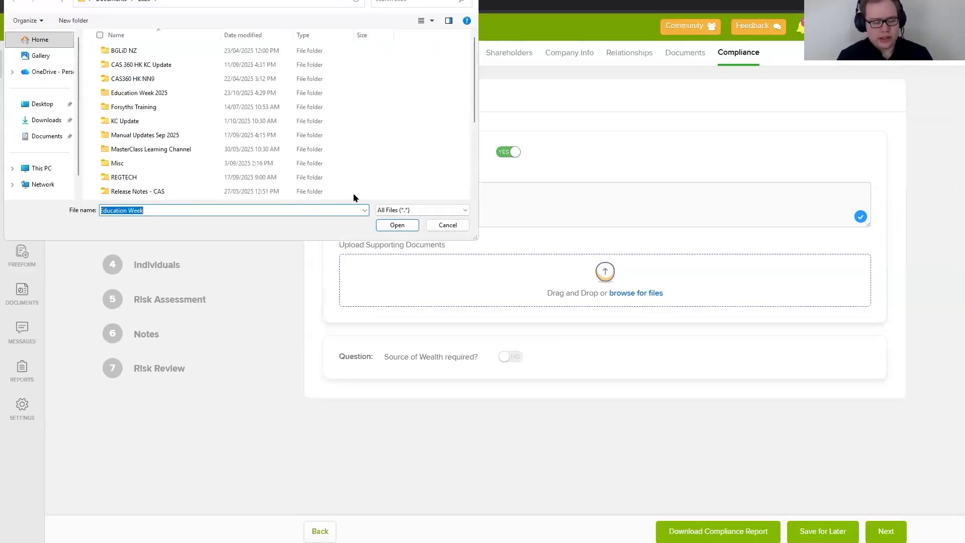
pyautogui.click(446, 227)
pyautogui.hotkey('alt', 'Tab')
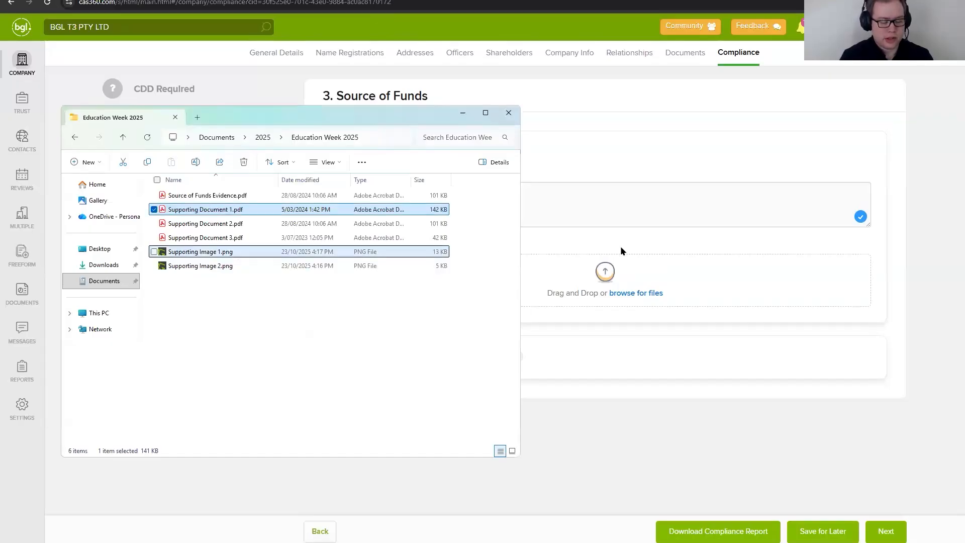
pyautogui.moveTo(518, 251); pyautogui.dragTo(658, 286)
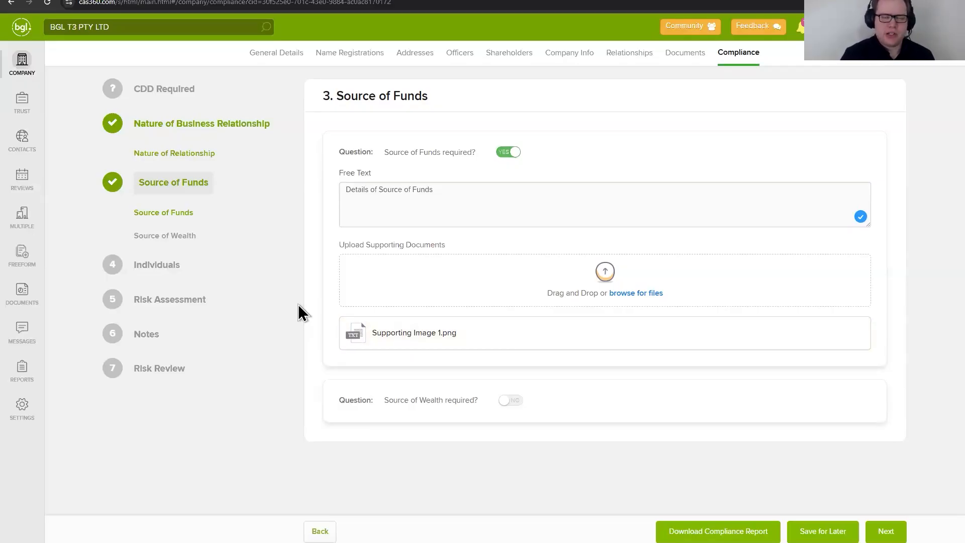
pyautogui.moveTo(370, 333)
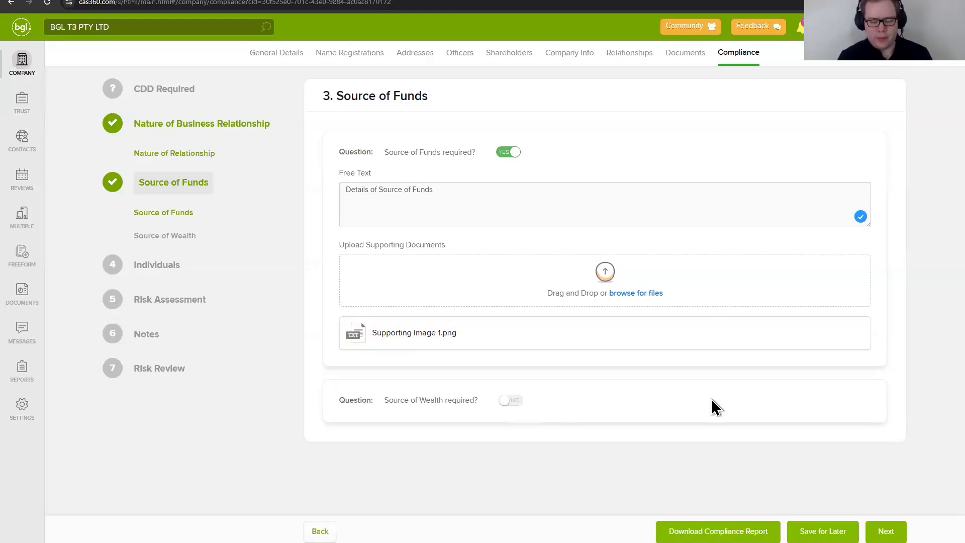
pyautogui.click(886, 532)
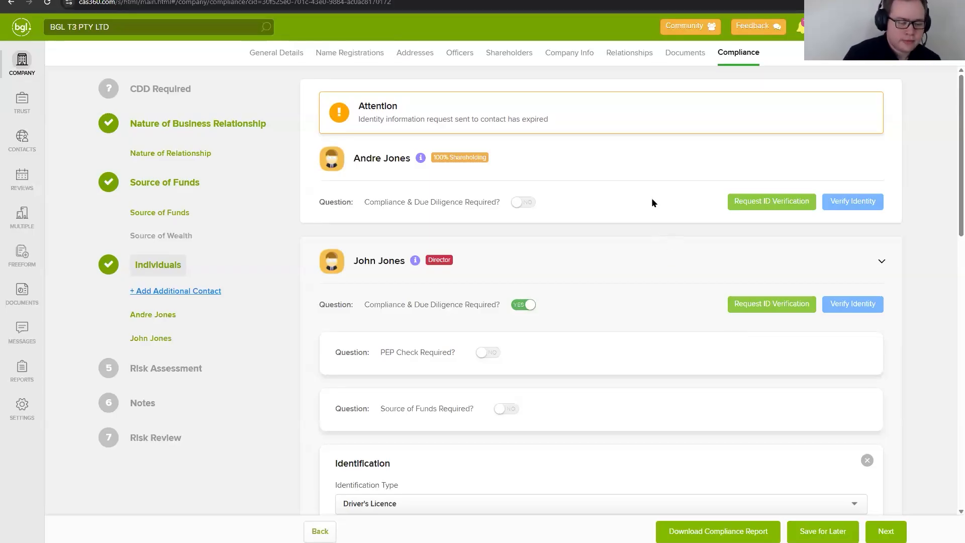
# Step: Collapse the director's details and switch off the director's compliance and due diligence requirement
pyautogui.scroll(-1, 623, 246)
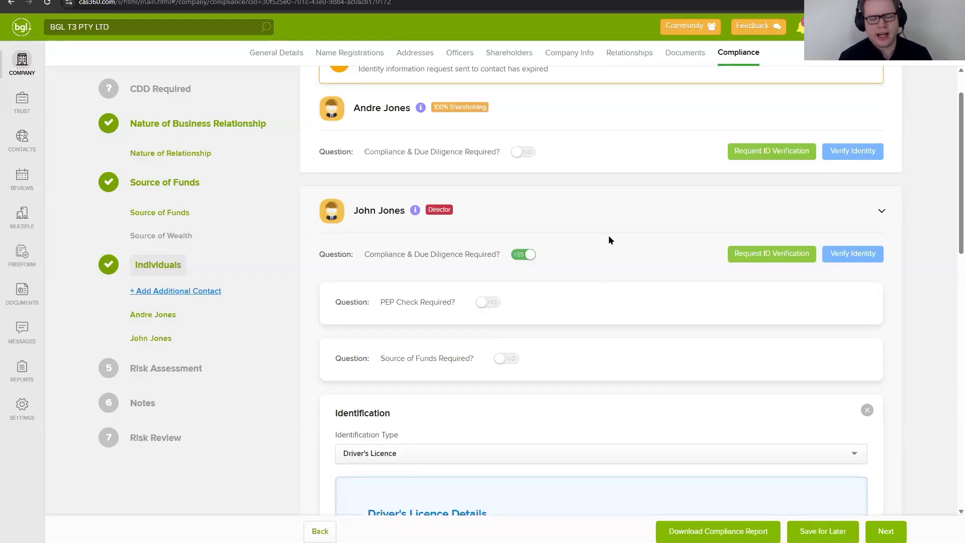
pyautogui.scroll(1, 493, 142)
pyautogui.scroll(-9, 574, 221)
pyautogui.scroll(10, 591, 226)
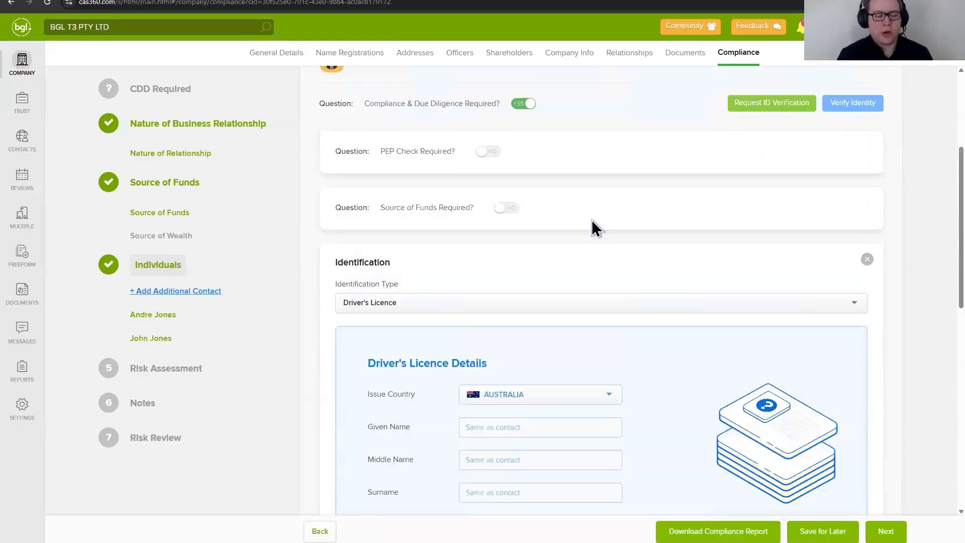
pyautogui.click(564, 269)
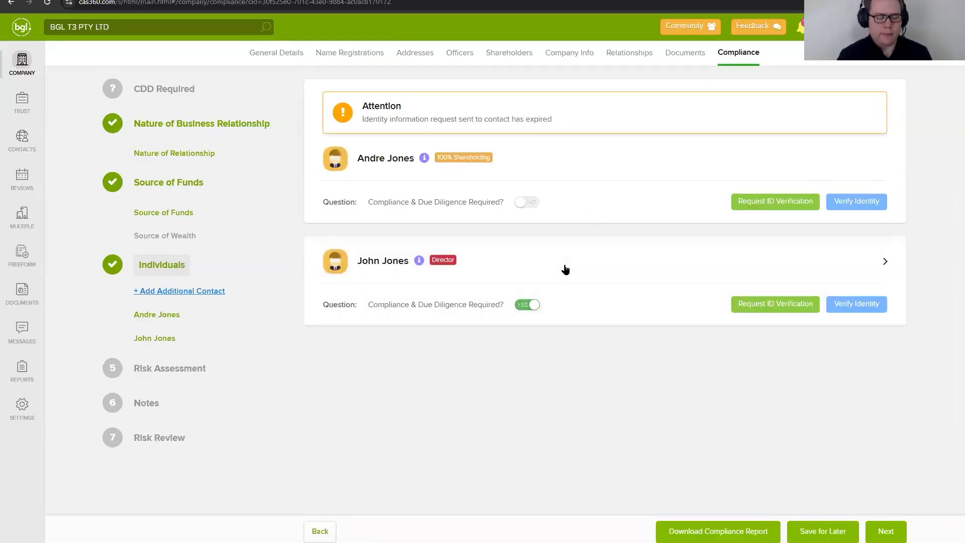
pyautogui.click(529, 306)
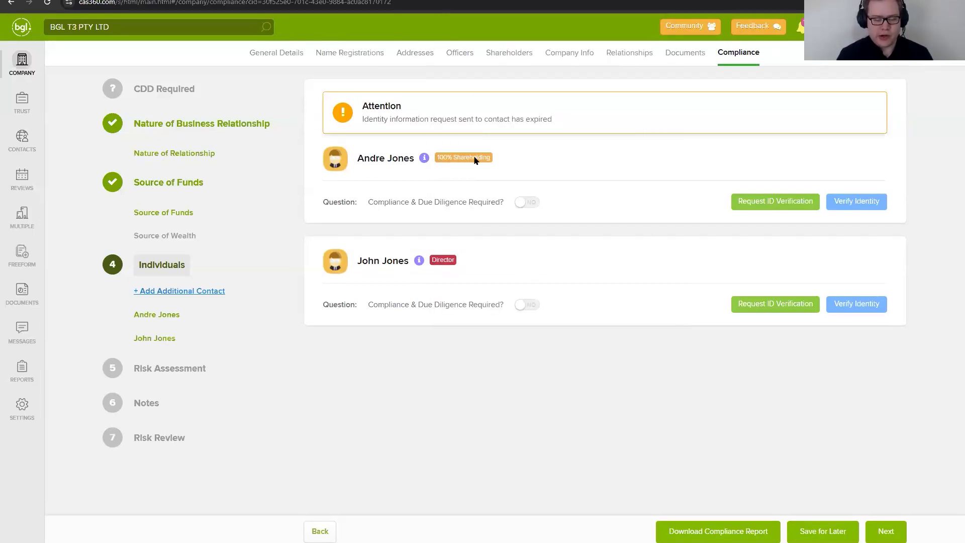
# Step: Try to open the Shareholders page, closing the unsaved changes dialog without saving or discarding
pyautogui.click(508, 52)
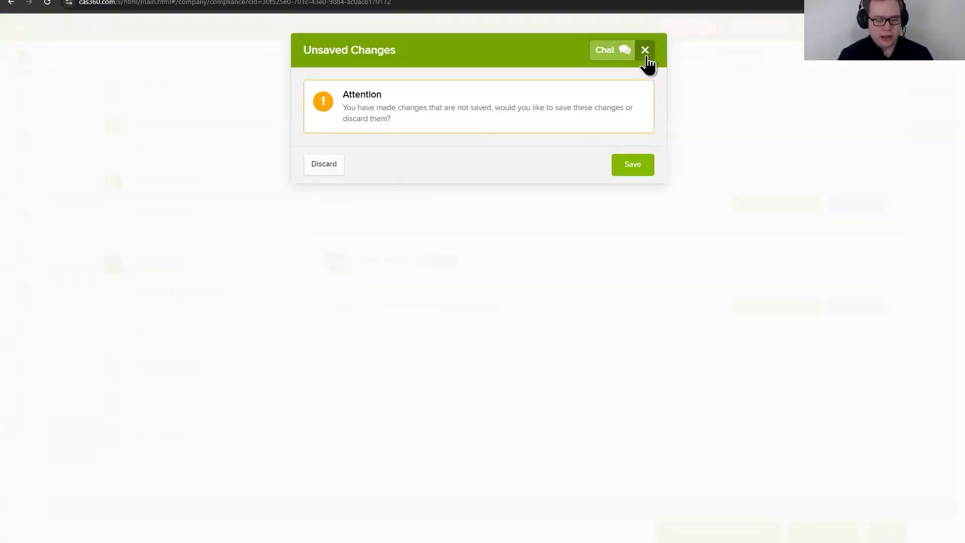
pyautogui.click(645, 50)
pyautogui.rightClick(509, 58)
pyautogui.click(508, 54)
pyautogui.click(645, 50)
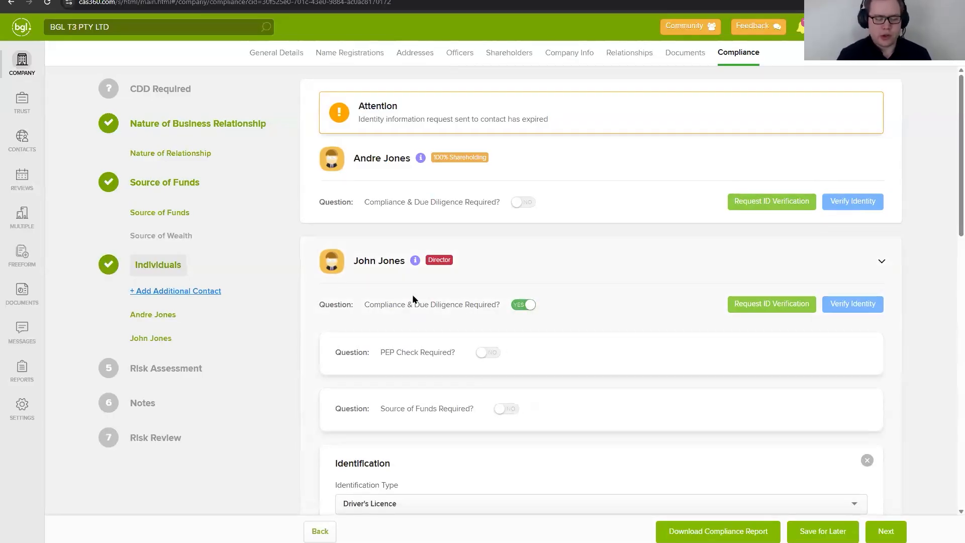
# Step: Turn the director's PEP check and Source of Funds requirements on and back off
pyautogui.scroll(-4, 608, 290)
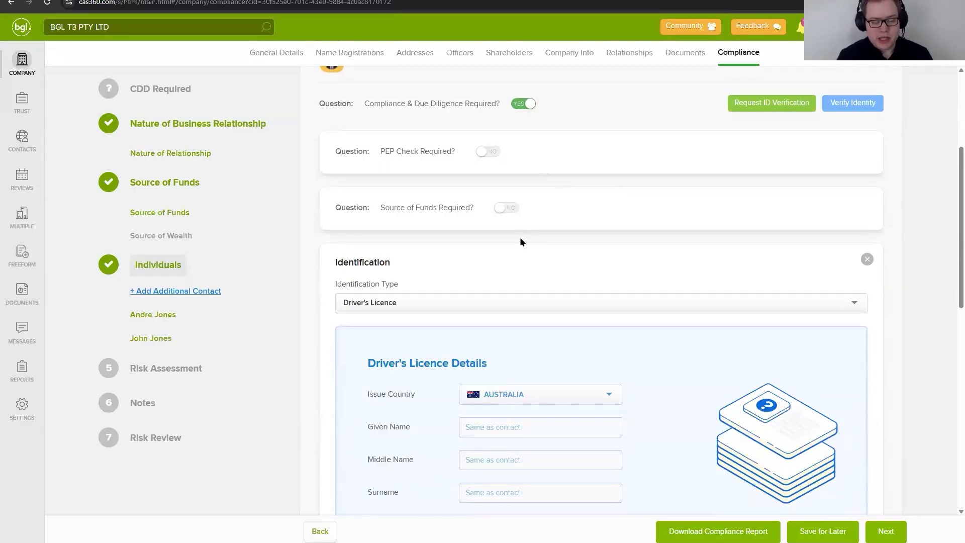
pyautogui.click(501, 150)
pyautogui.click(505, 358)
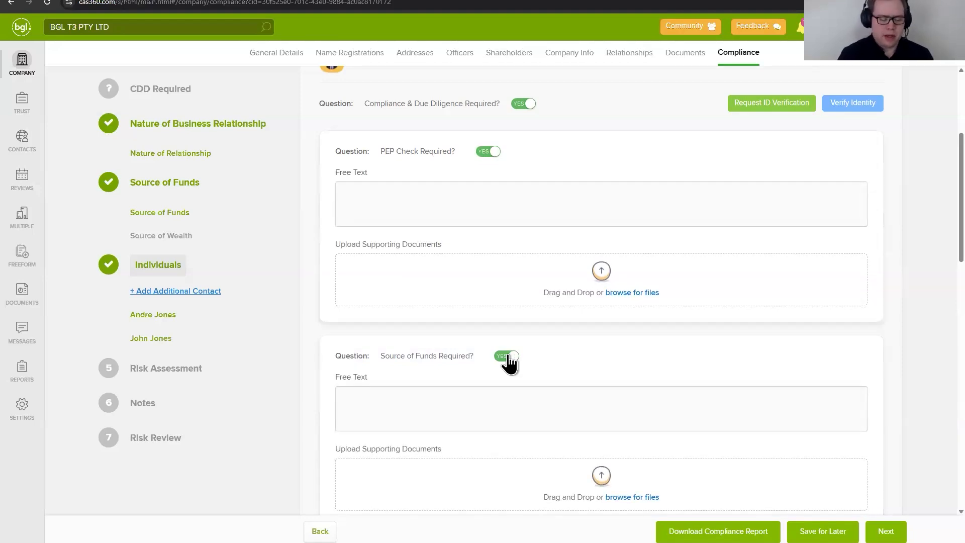
pyautogui.click(504, 357)
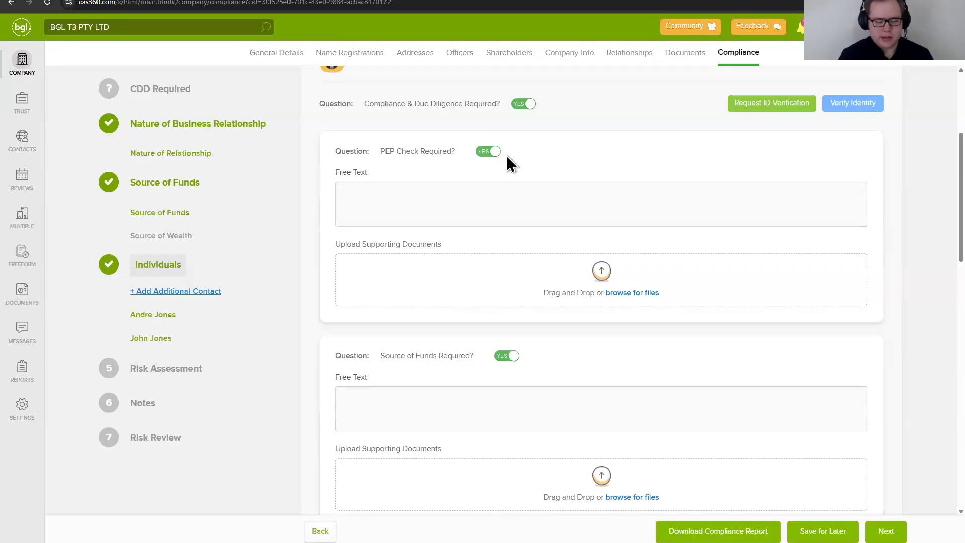
pyautogui.click(490, 153)
pyautogui.scroll(-2, 598, 136)
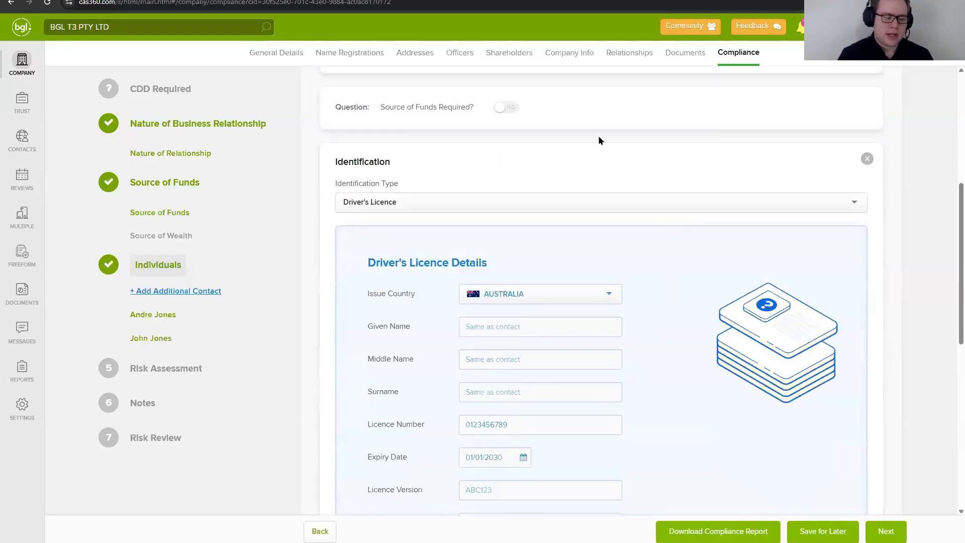
# Step: Set the director's identification type to Bank Statement and look through its statement, sighting and supporting document fields
pyautogui.click(589, 202)
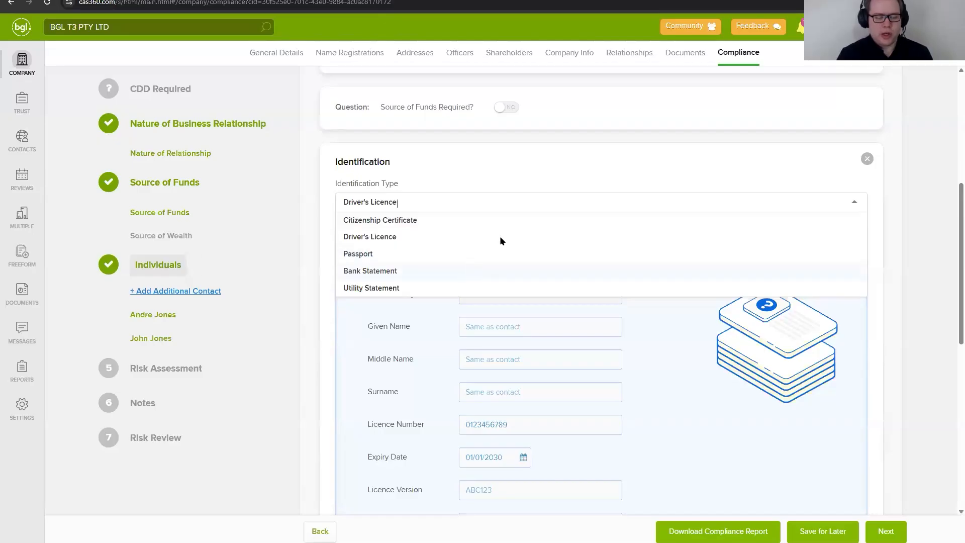
pyautogui.click(477, 270)
pyautogui.scroll(-2, 498, 194)
pyautogui.click(454, 103)
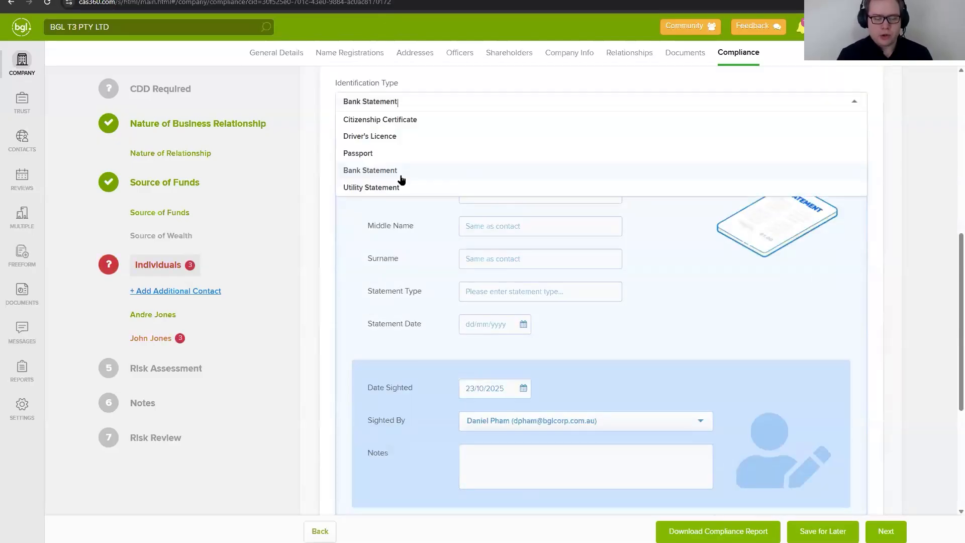
pyautogui.click(310, 273)
pyautogui.scroll(-5, 636, 288)
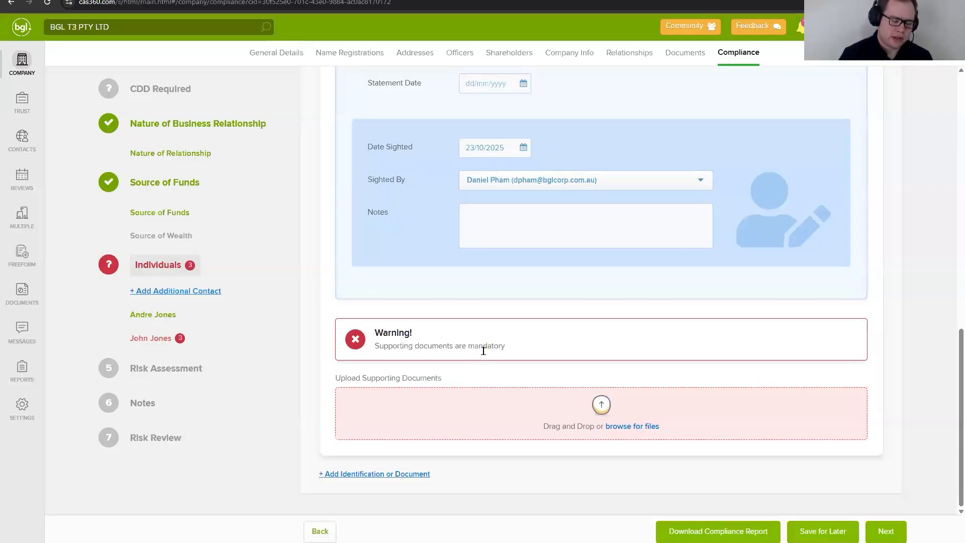
# Step: Return the director's identification type to Driver's Licence and look over the licence and sighting details
pyautogui.scroll(7, 475, 301)
pyautogui.click(435, 213)
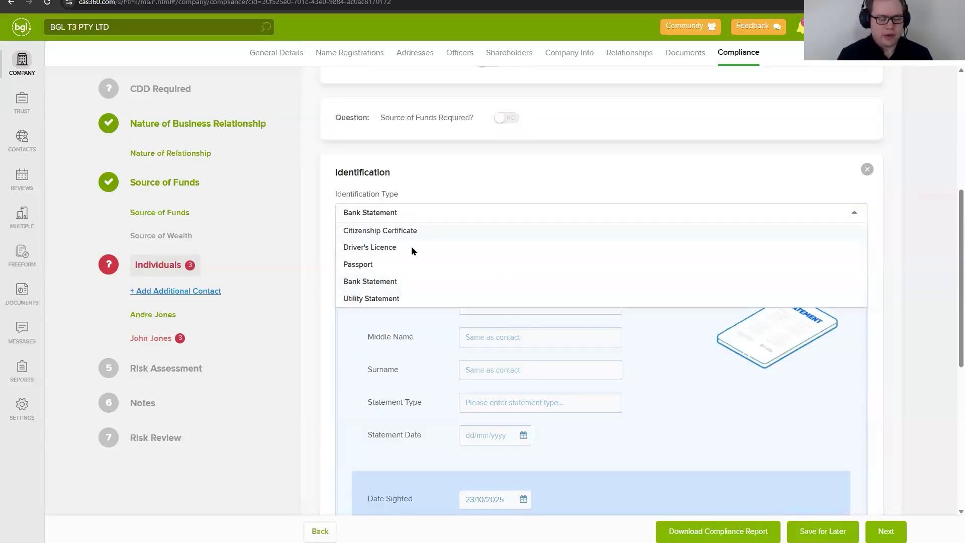
pyautogui.click(412, 246)
pyautogui.scroll(-5, 577, 377)
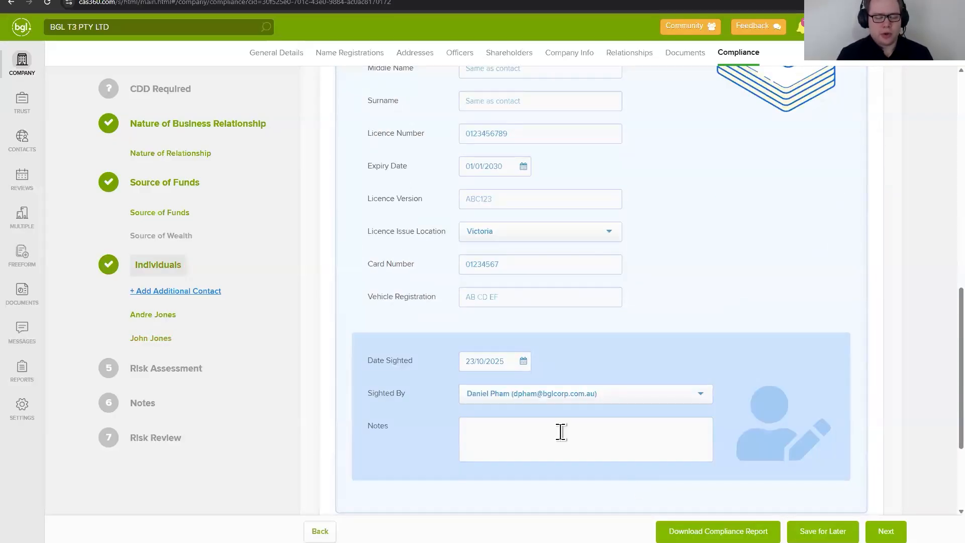
pyautogui.scroll(-2, 560, 427)
pyautogui.scroll(5, 560, 427)
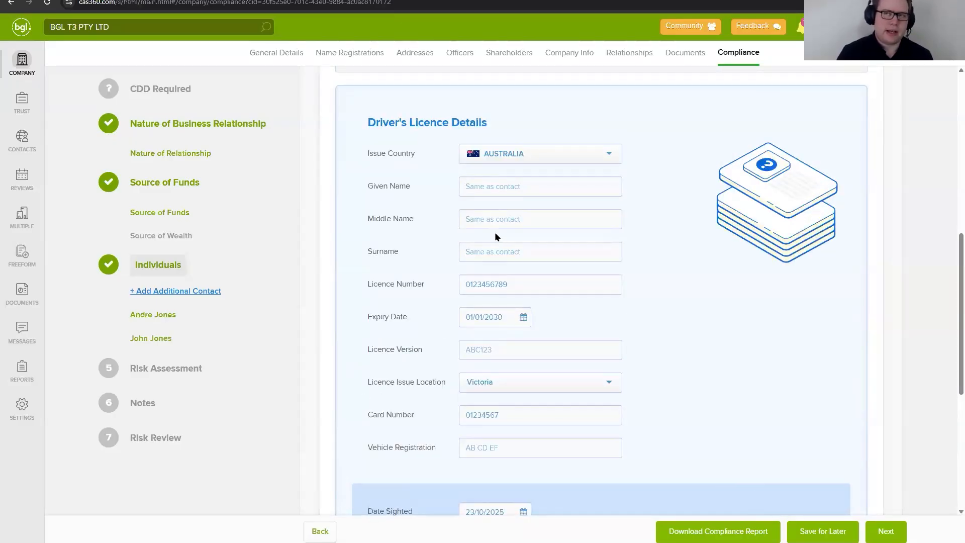
pyautogui.scroll(5, 512, 297)
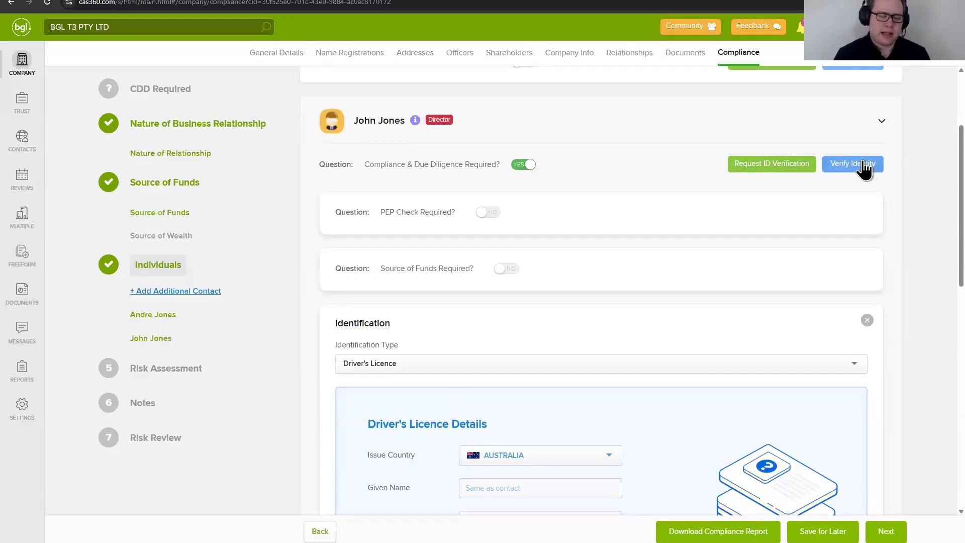
# Step: View the director's ID verification request and the identity verification provider options, closing each without proceeding
pyautogui.click(751, 168)
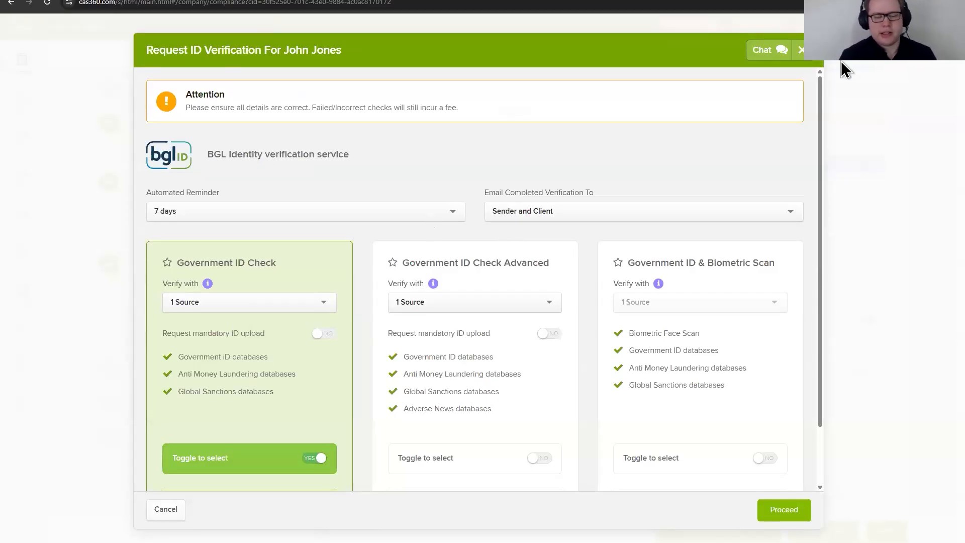
pyautogui.click(801, 49)
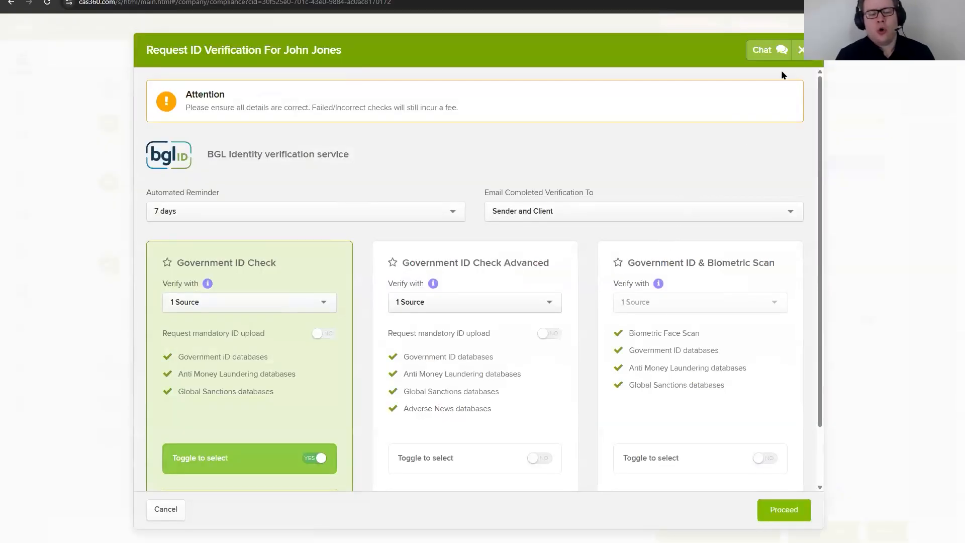
pyautogui.click(829, 158)
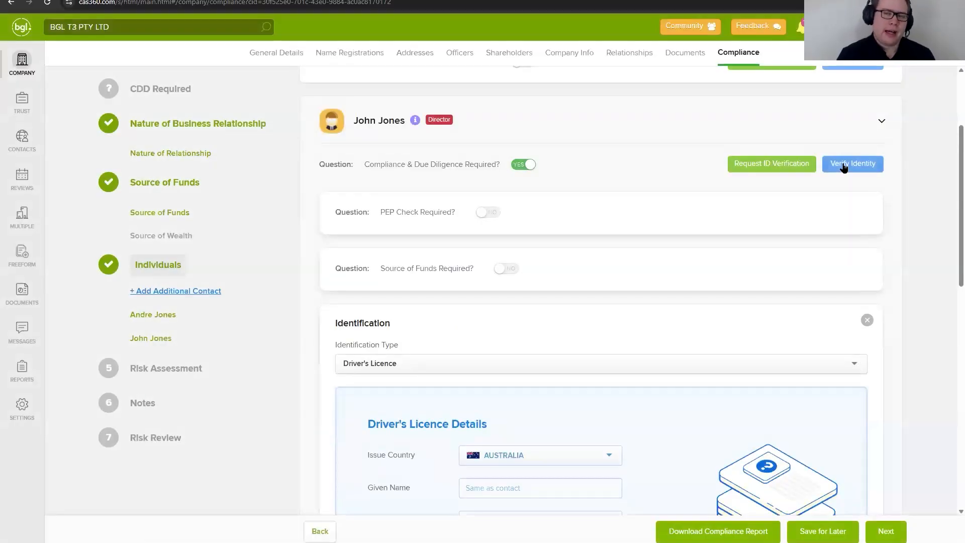
pyautogui.click(843, 166)
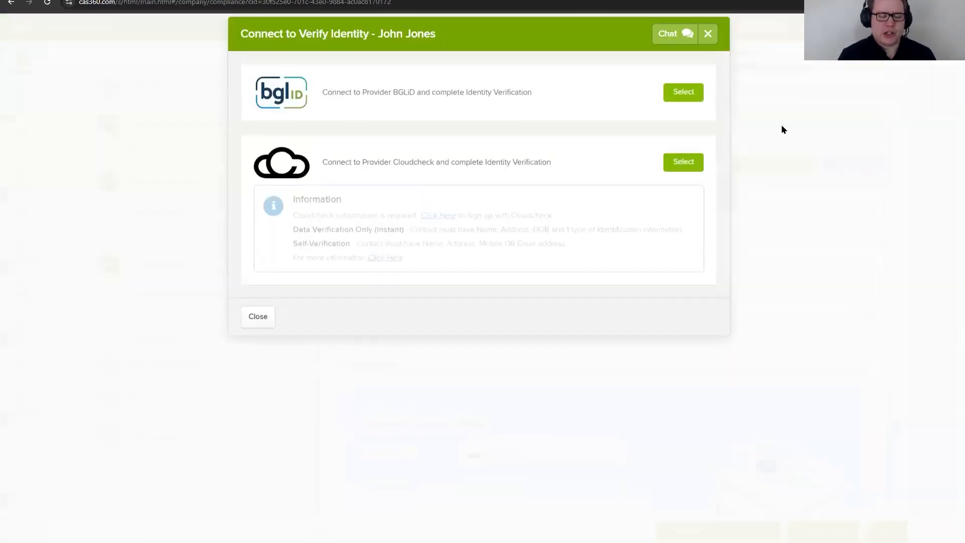
pyautogui.click(708, 49)
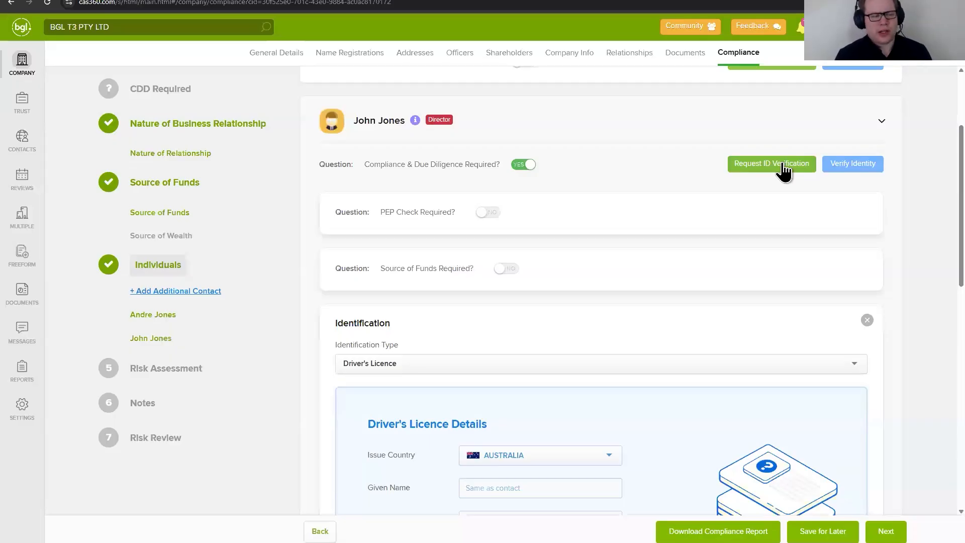
# Step: Compare the three government ID check packages for the director, including the Adverse News databases item, and close the request without proceeding
pyautogui.click(784, 171)
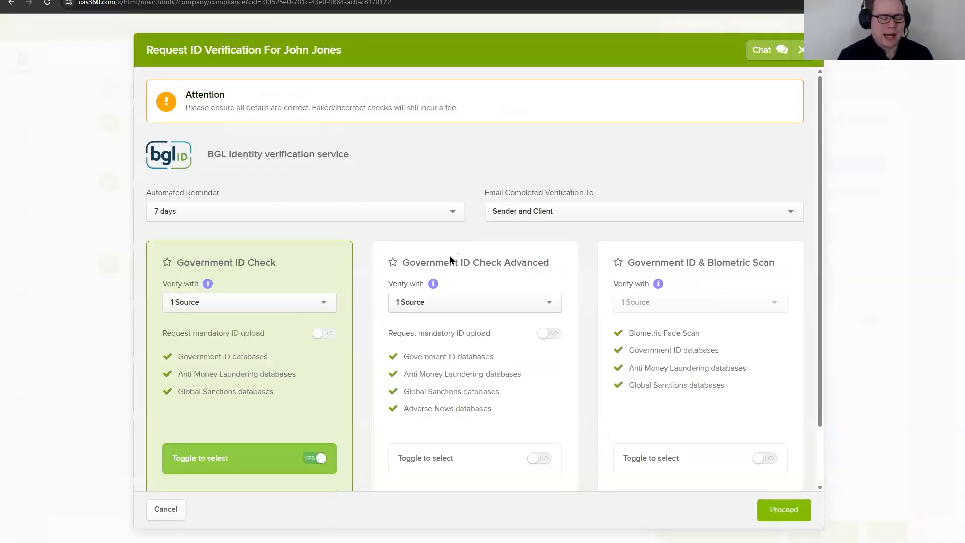
pyautogui.scroll(-2, 360, 347)
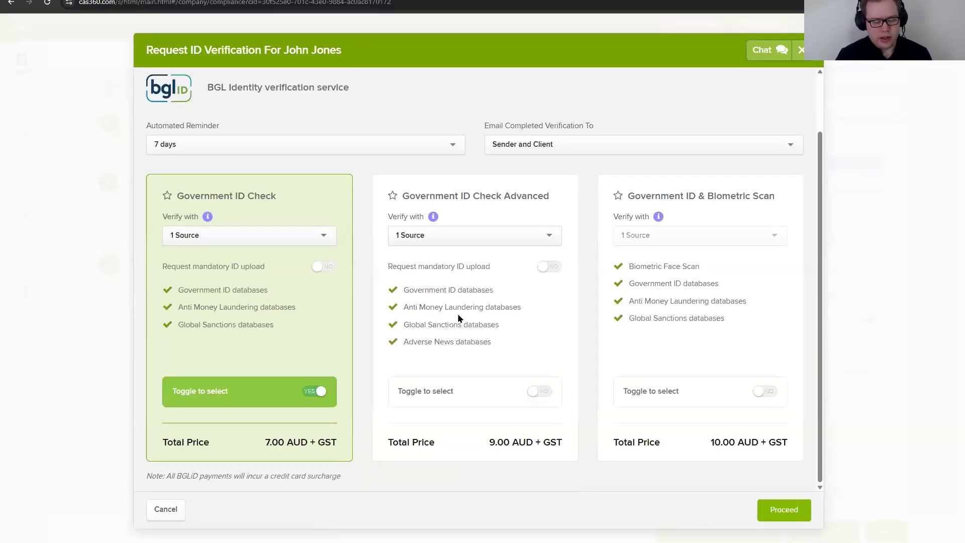
pyautogui.moveTo(403, 342); pyautogui.dragTo(502, 360)
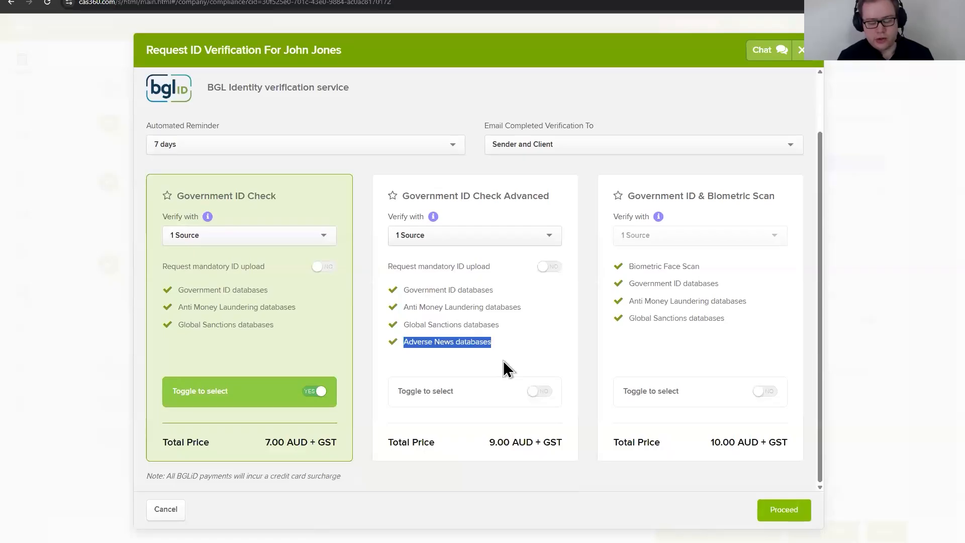
pyautogui.click(503, 360)
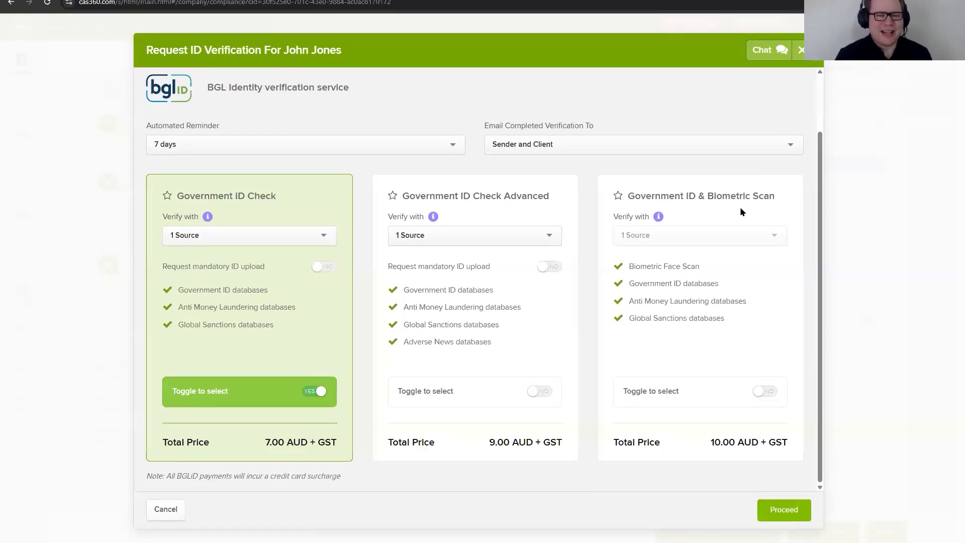
pyautogui.click(801, 50)
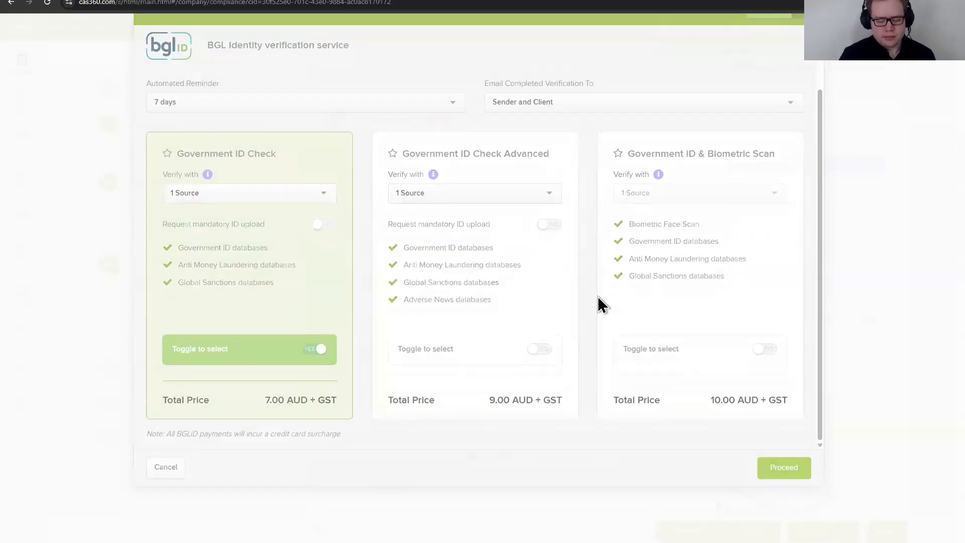
# Step: Switch off the director's compliance and due diligence requirement and continue to Risk Assessment
pyautogui.scroll(-2, 442, 279)
pyautogui.scroll(2, 478, 261)
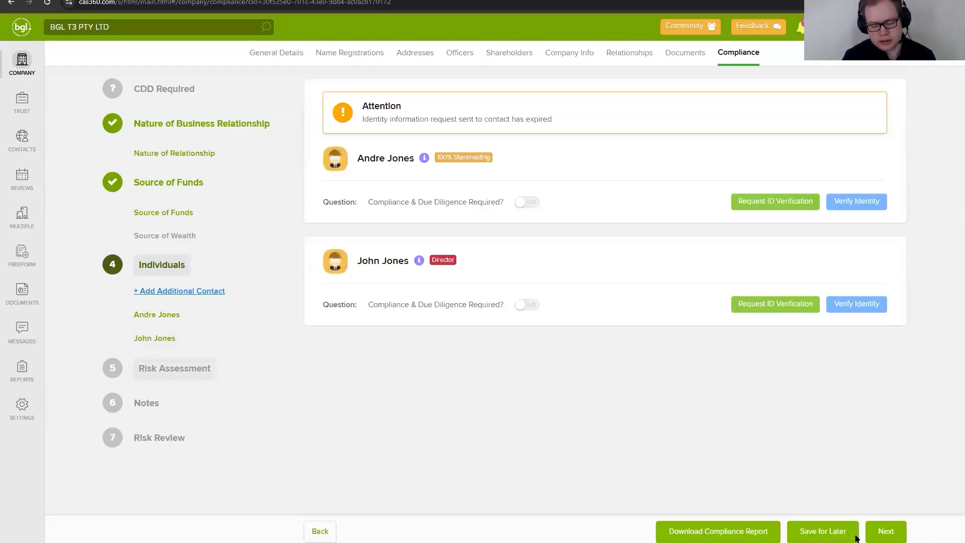
pyautogui.click(885, 531)
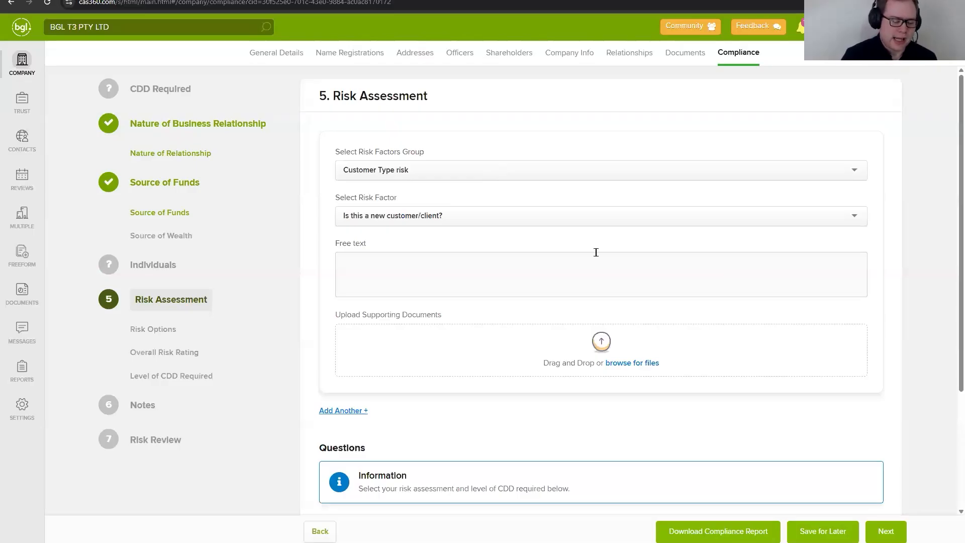
# Step: Look through the risk factor groups and customer risk factors, keeping Customer Type risk and "Is this a new customer/client?" selected
pyautogui.click(513, 177)
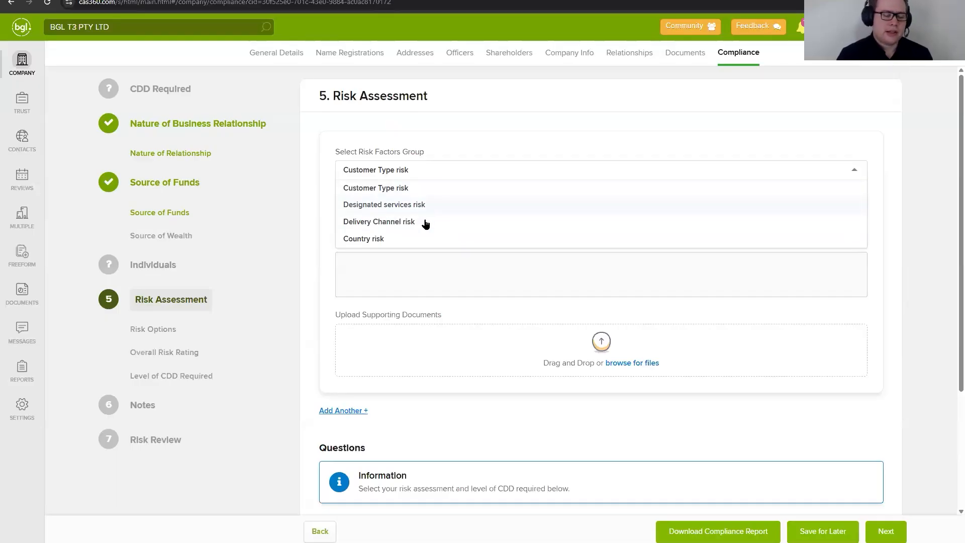
pyautogui.click(441, 193)
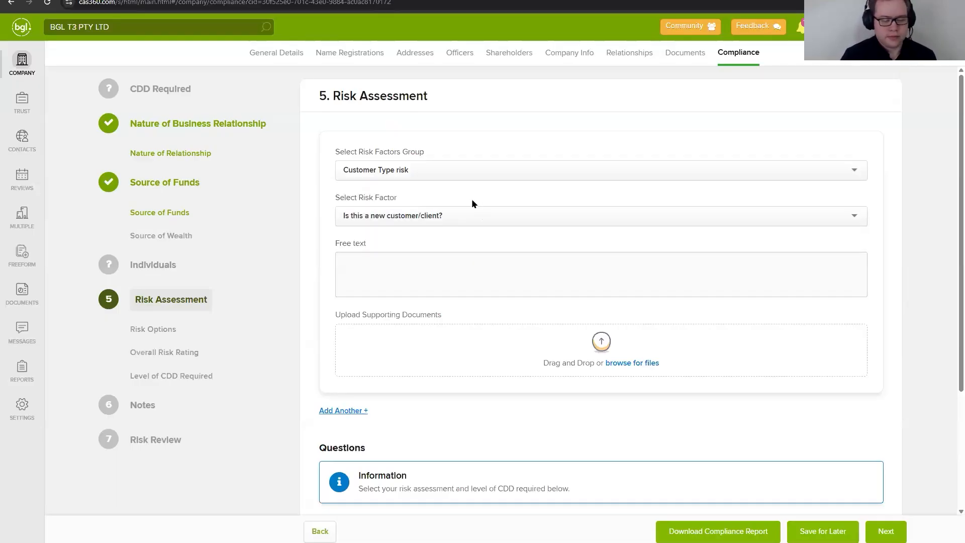
pyautogui.click(445, 216)
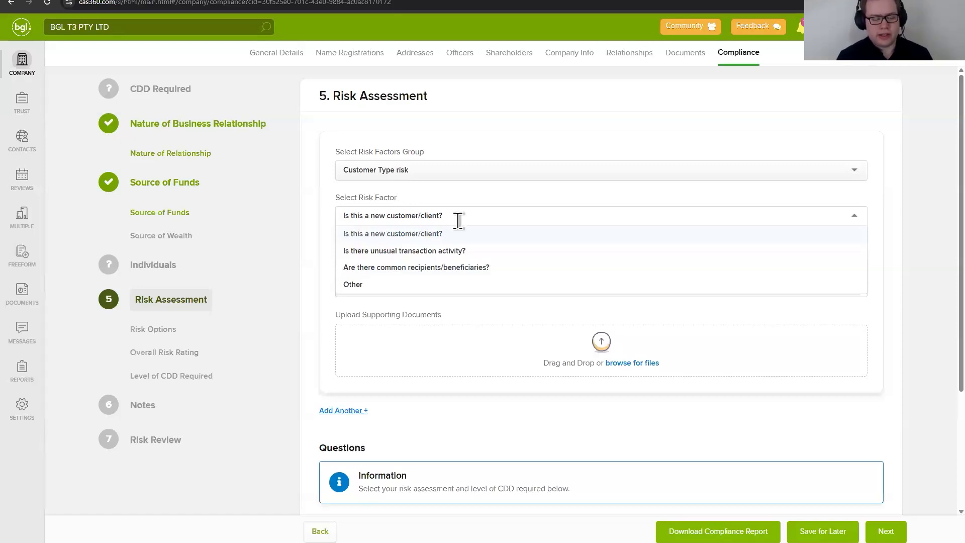
pyautogui.click(497, 240)
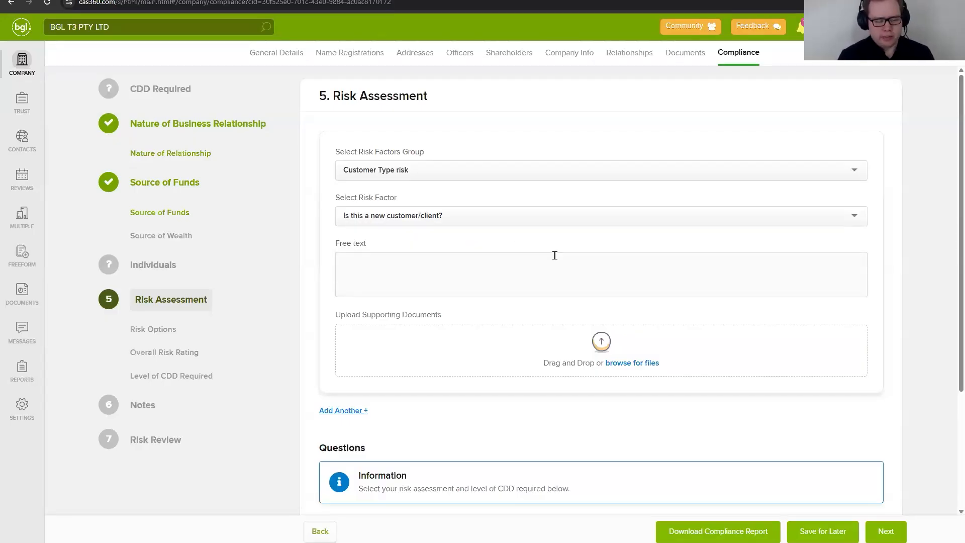
pyautogui.scroll(-3, 553, 301)
pyautogui.click(527, 101)
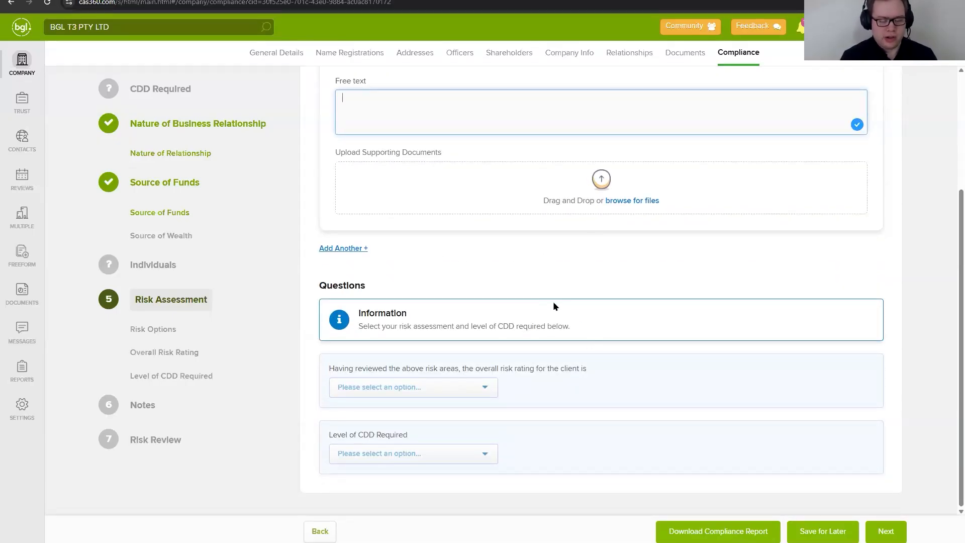
# Step: Add another risk factor with group Designated services risk and factor "Brokering the sale/purchase/transfer of real estate?"
pyautogui.click(345, 250)
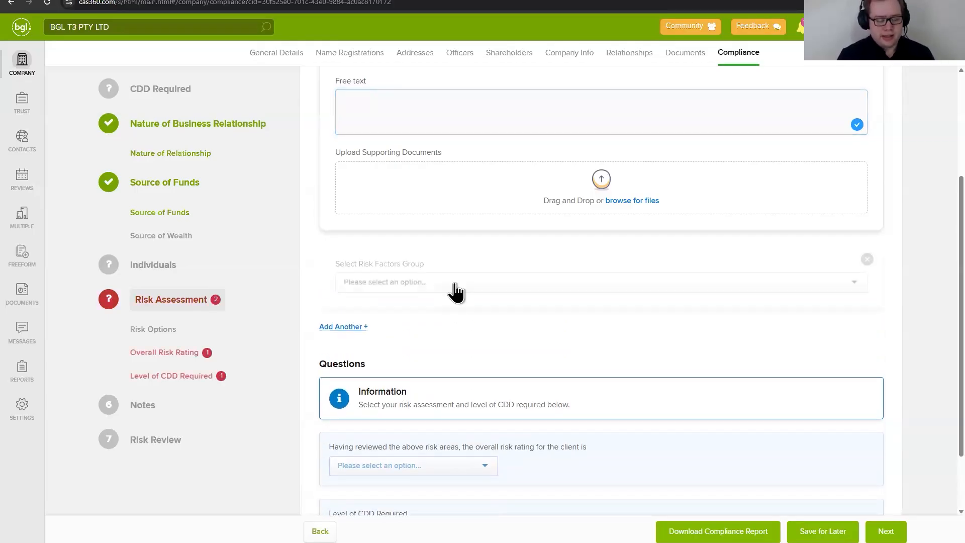
pyautogui.click(482, 278)
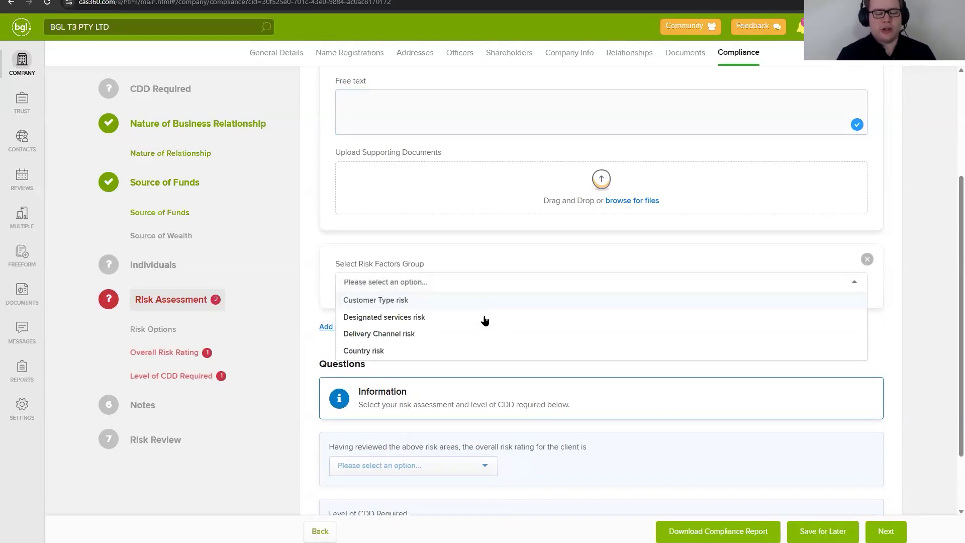
pyautogui.click(484, 317)
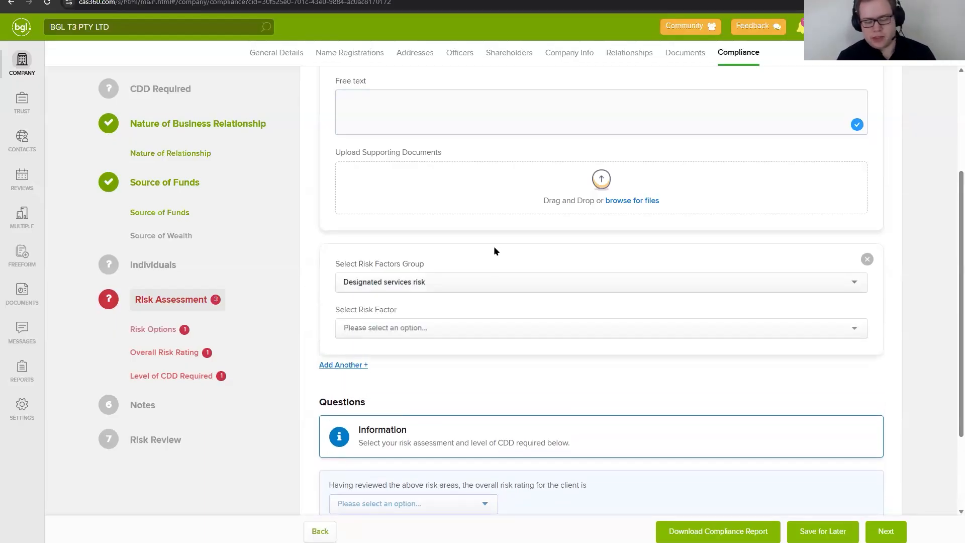
pyautogui.scroll(-2, 493, 245)
pyautogui.click(472, 229)
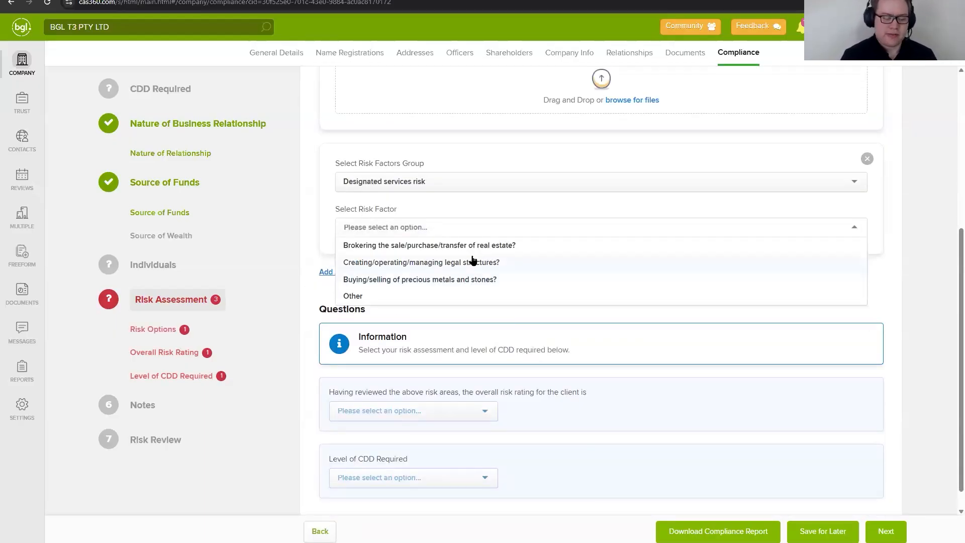
pyautogui.scroll(1, 444, 240)
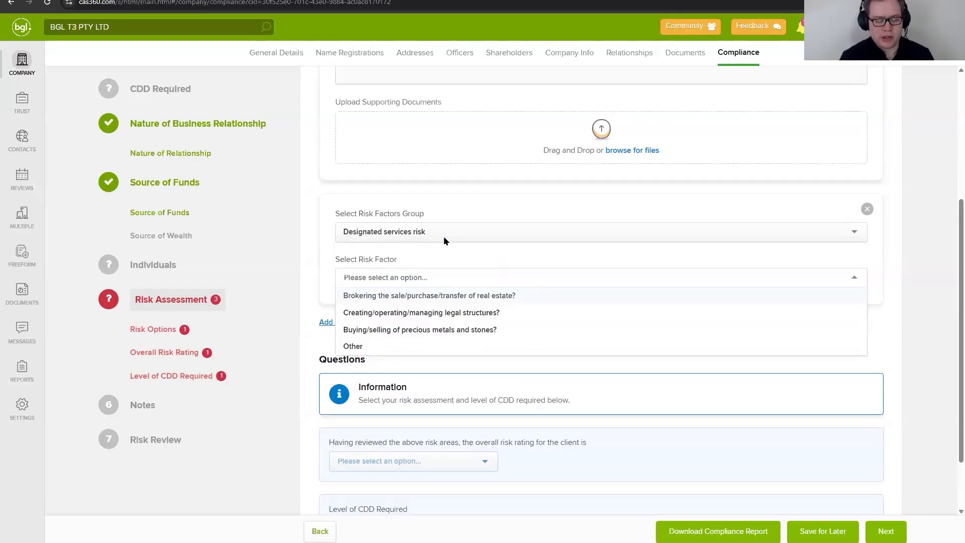
pyautogui.scroll(2, 444, 240)
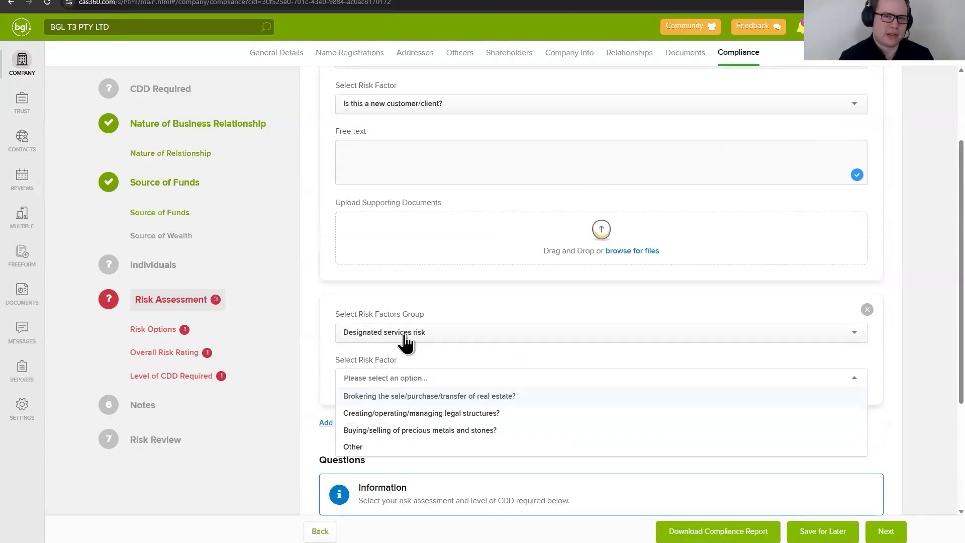
pyautogui.scroll(-3, 459, 351)
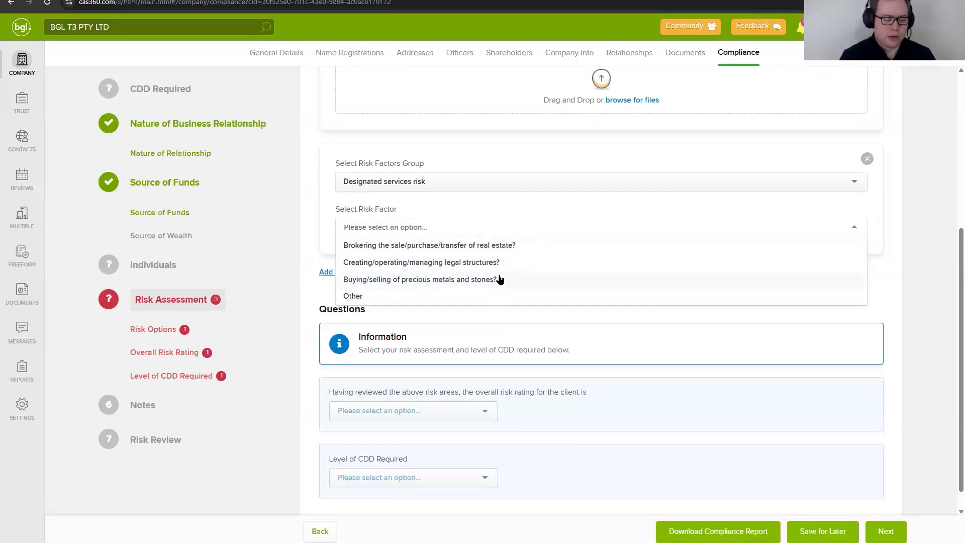
pyautogui.click(510, 246)
pyautogui.scroll(-1, 532, 329)
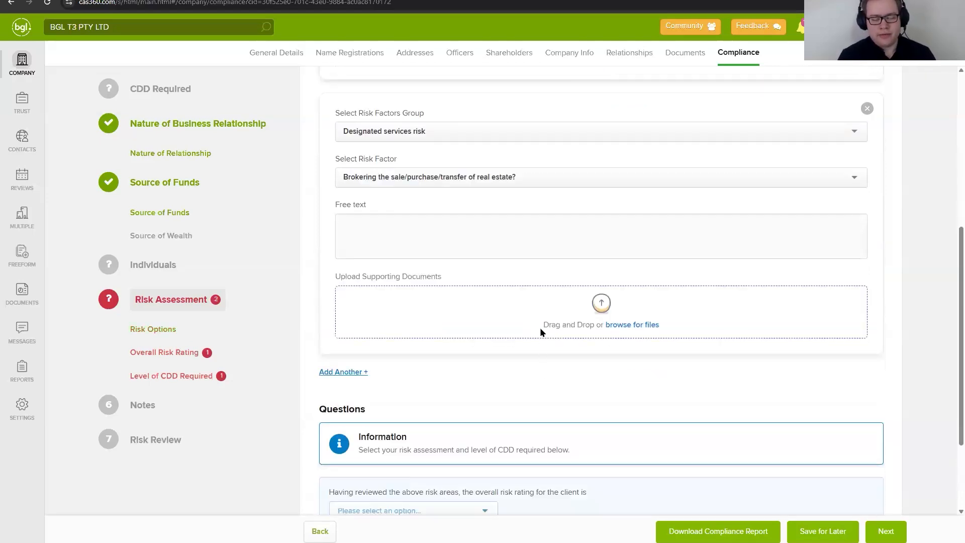
# Step: Set the client's overall risk rating to Medium and the level of CDD required to Ongoing CDD
pyautogui.scroll(-2, 540, 327)
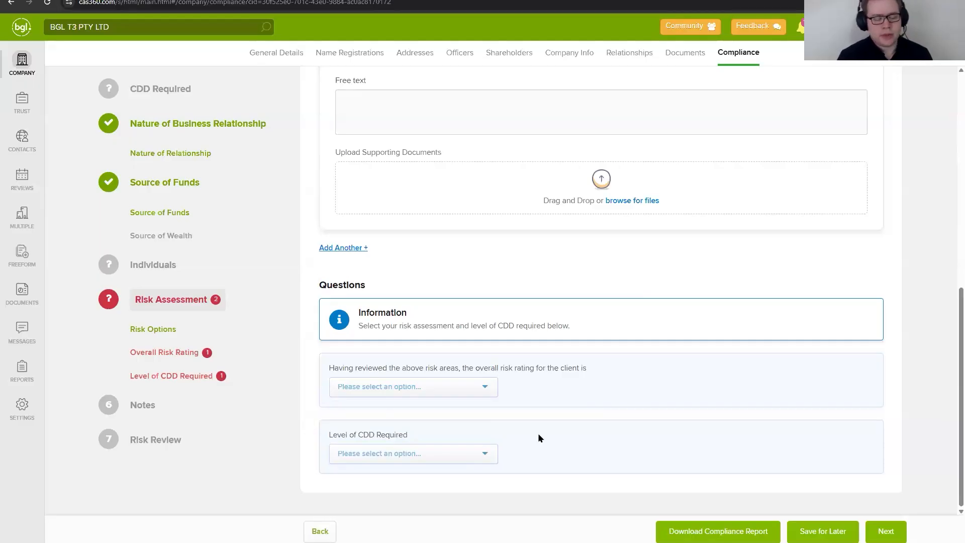
pyautogui.click(416, 388)
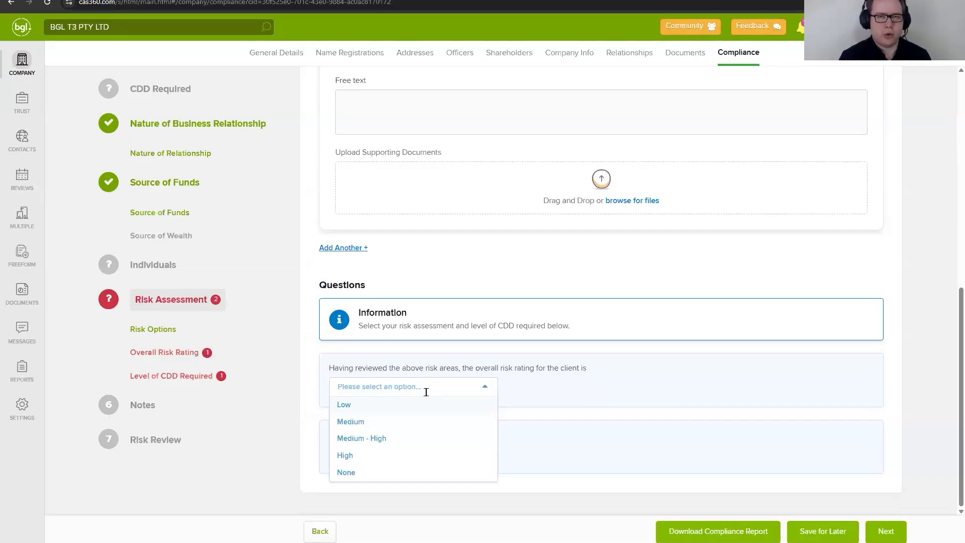
pyautogui.click(394, 422)
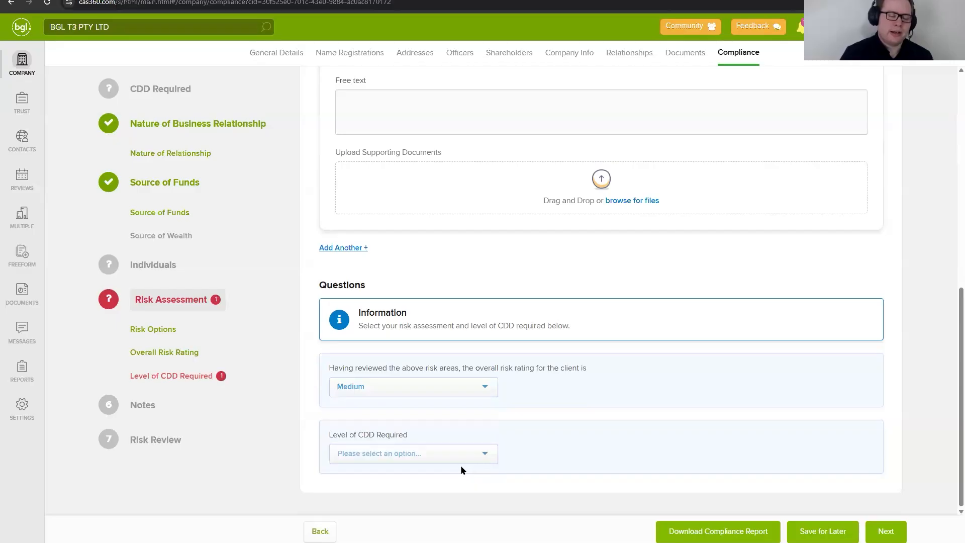
pyautogui.click(421, 453)
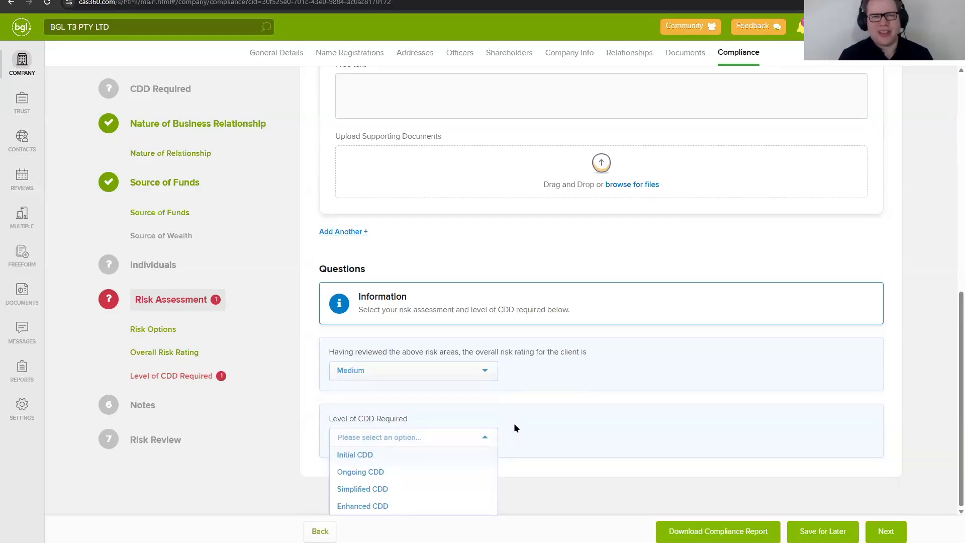
pyautogui.click(428, 475)
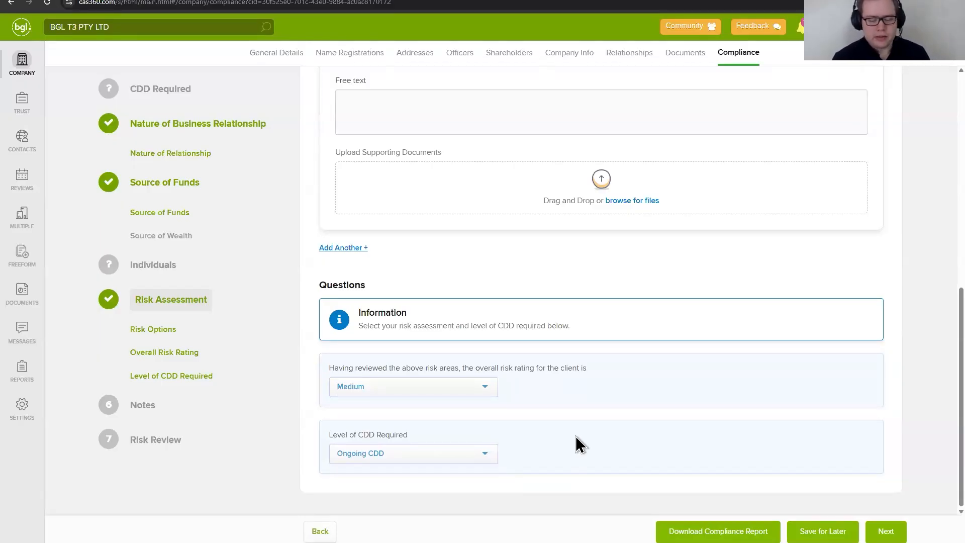
# Step: Visit the Notes section without adding a note and continue to Risk Review
pyautogui.click(151, 406)
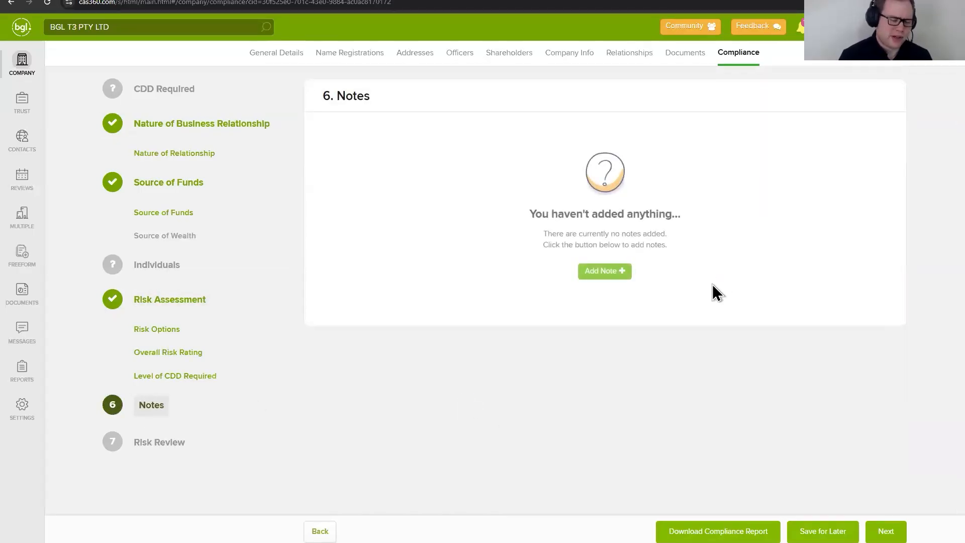
pyautogui.click(605, 272)
pyautogui.click(645, 51)
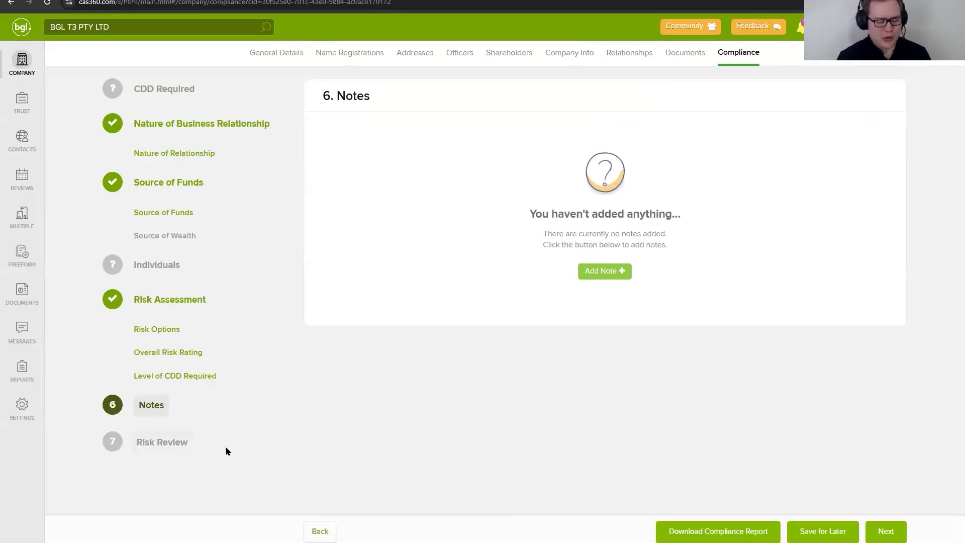
pyautogui.click(885, 531)
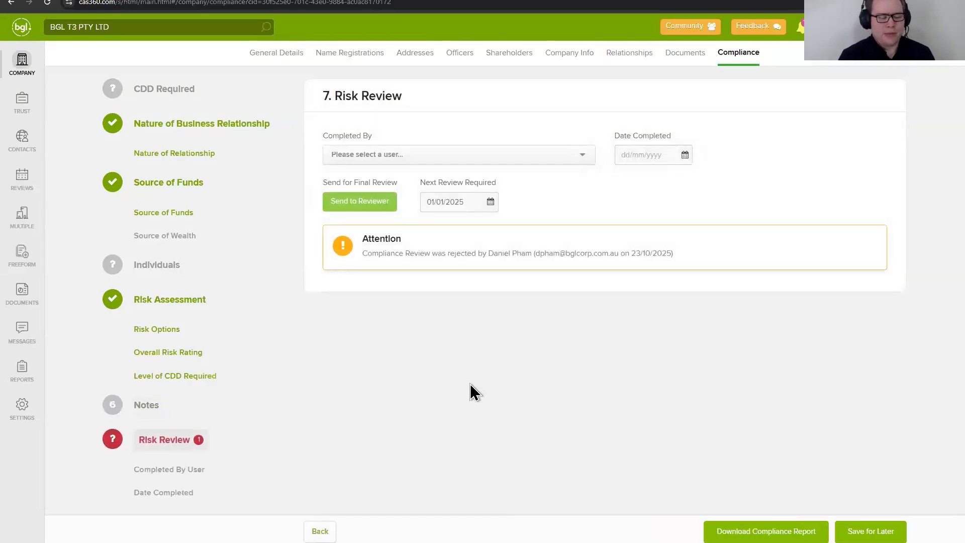
# Step: Find the reviewing staff member by first name and assign them as the Completed By user of the risk review
pyautogui.click(499, 156)
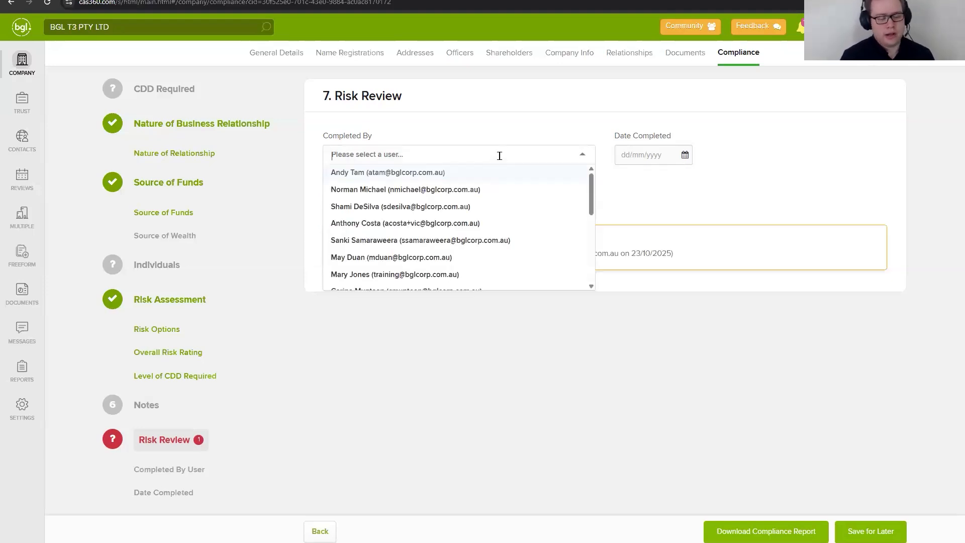
pyautogui.write('Daniel')
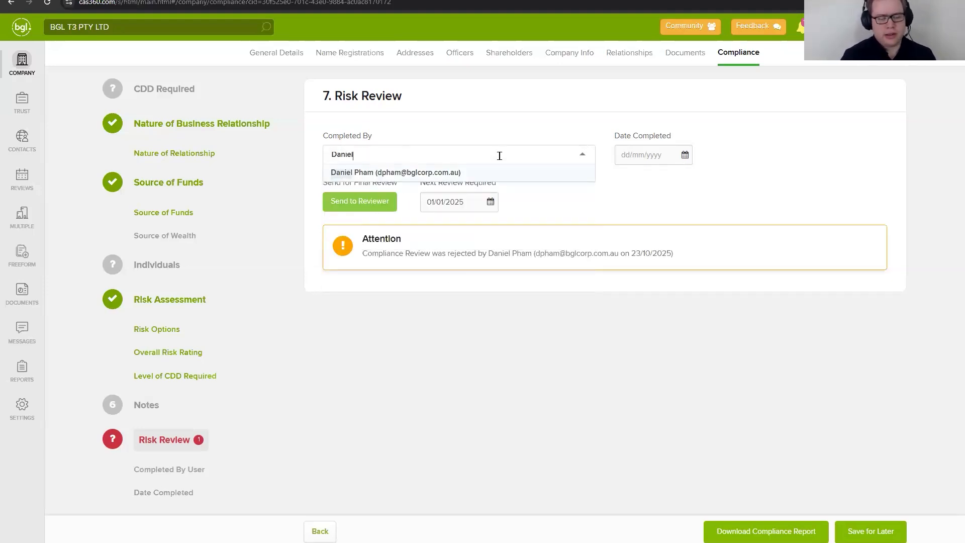
pyautogui.click(487, 173)
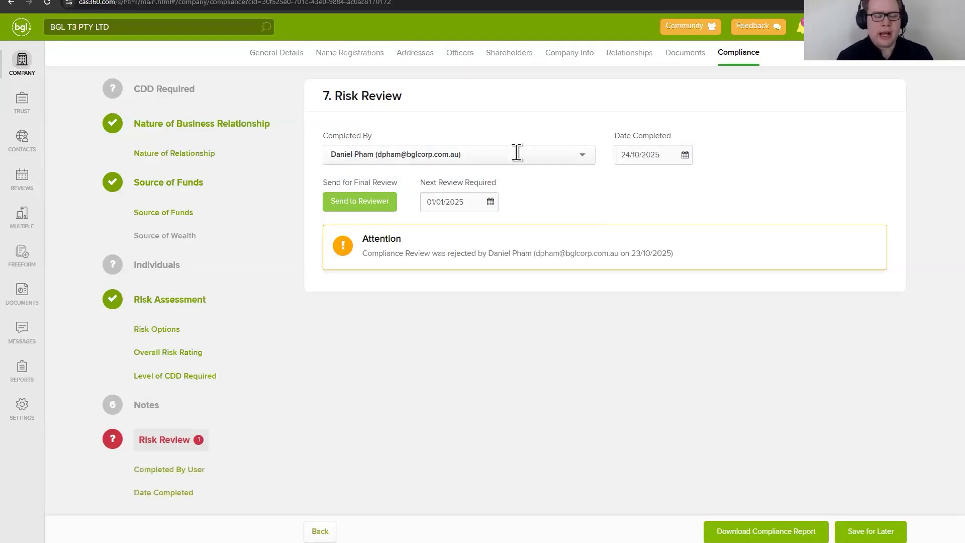
# Step: Look over the Completed By user list, the date completed and the next review date without changing them
pyautogui.click(517, 152)
pyautogui.scroll(2, 464, 242)
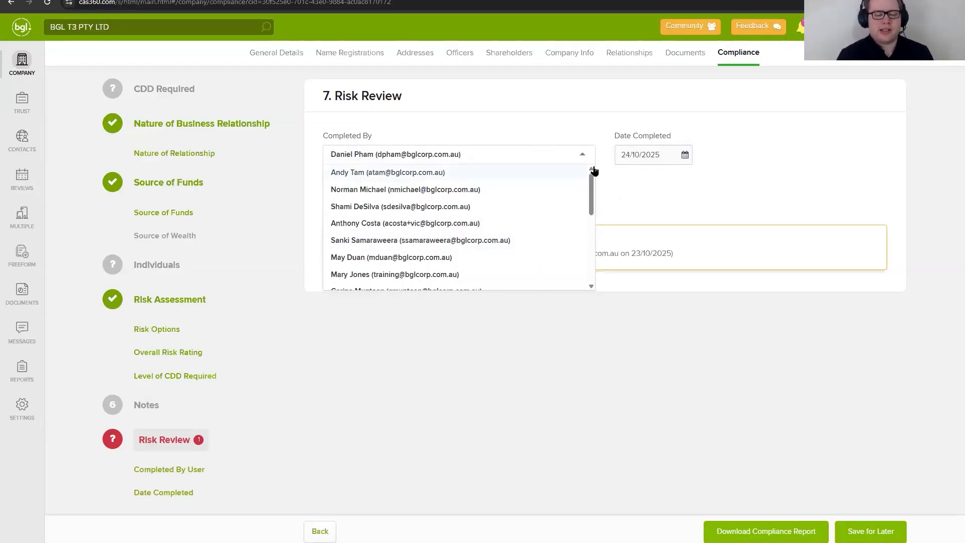
pyautogui.click(614, 192)
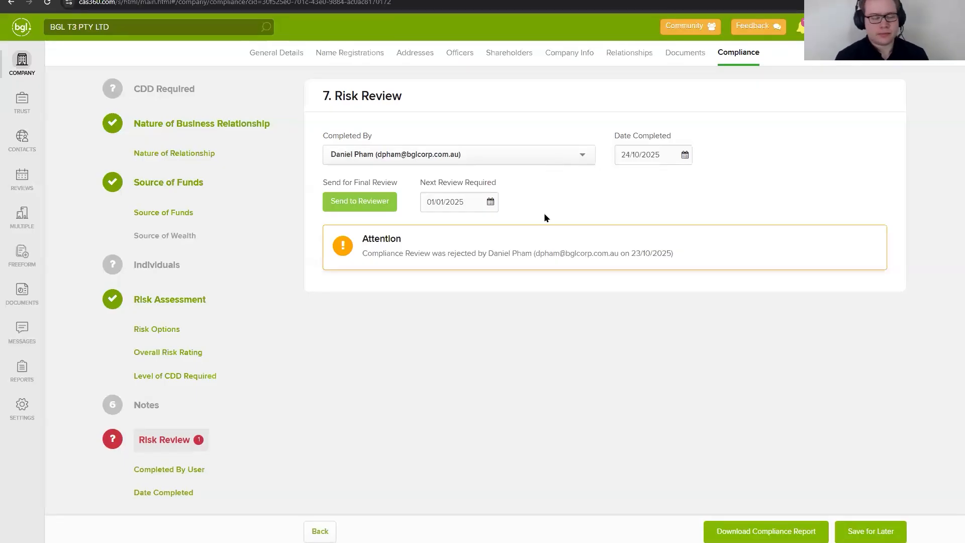
pyautogui.click(638, 159)
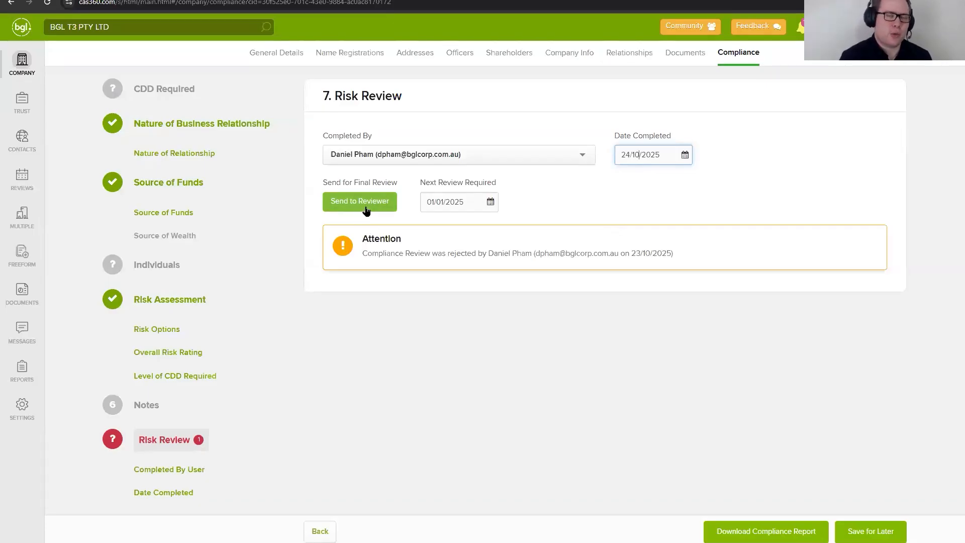
pyautogui.click(441, 207)
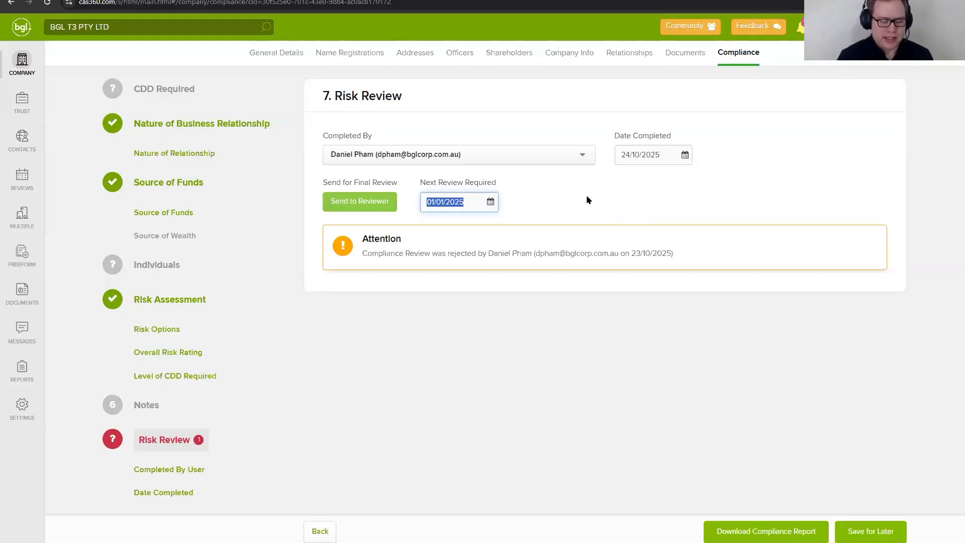
pyautogui.click(538, 335)
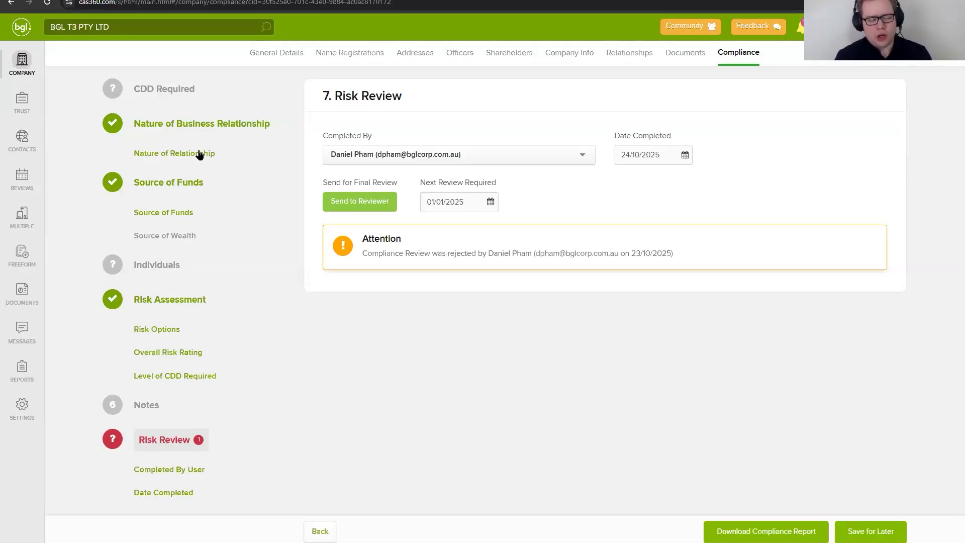
# Step: Switch the company's compliance and due diligence requirement off and back on, and return to Risk Review
pyautogui.click(169, 91)
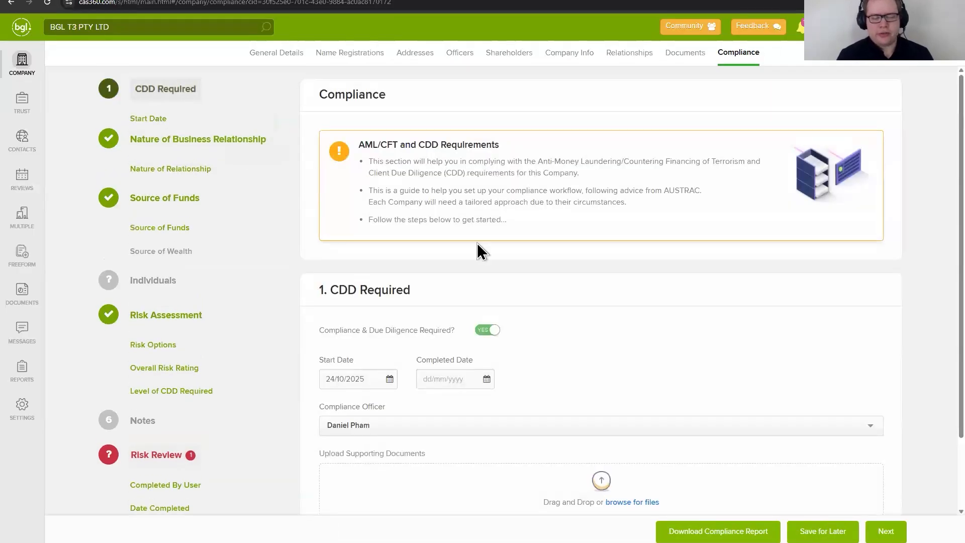
pyautogui.click(486, 332)
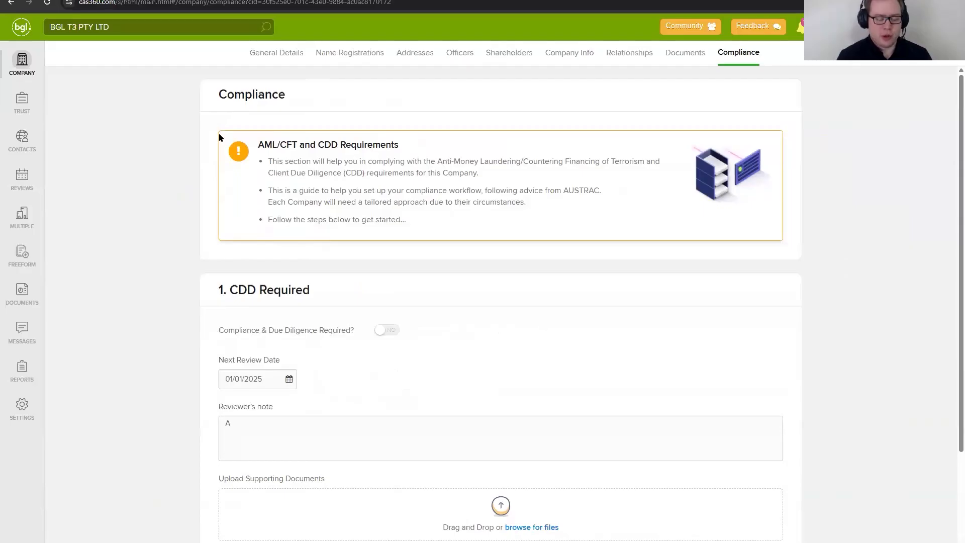
pyautogui.click(390, 330)
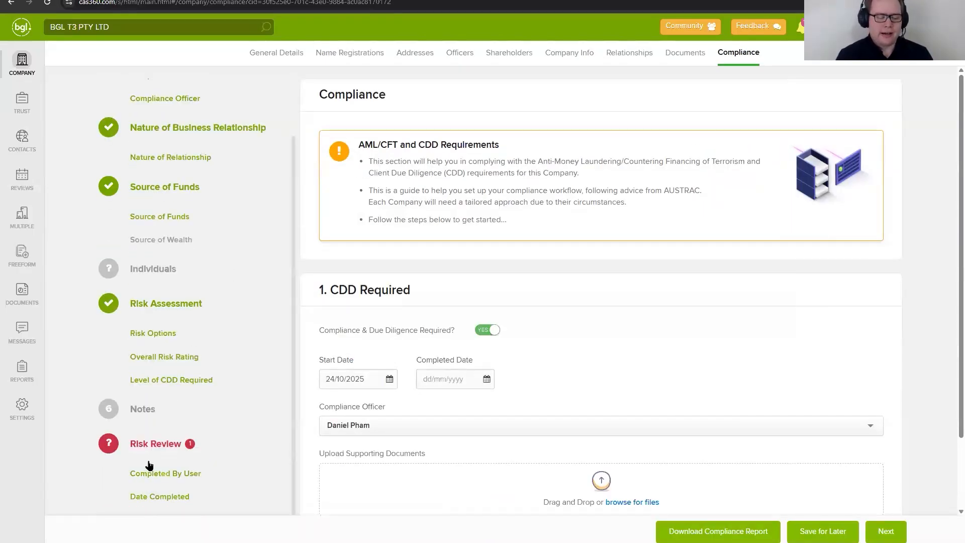
pyautogui.click(170, 497)
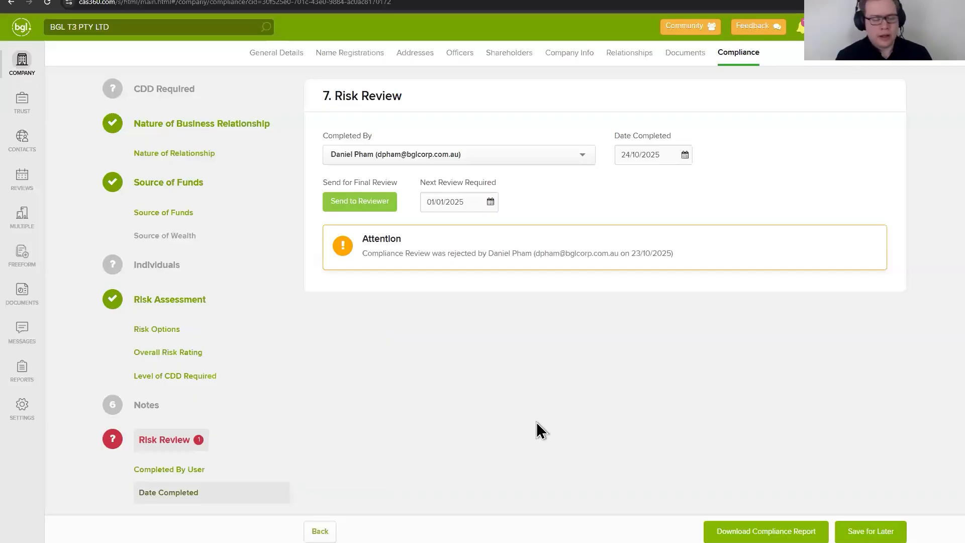
# Step: Set the Next Review Required date to 01/01/2026 and open the form for sending the review to a reviewer
pyautogui.click(361, 201)
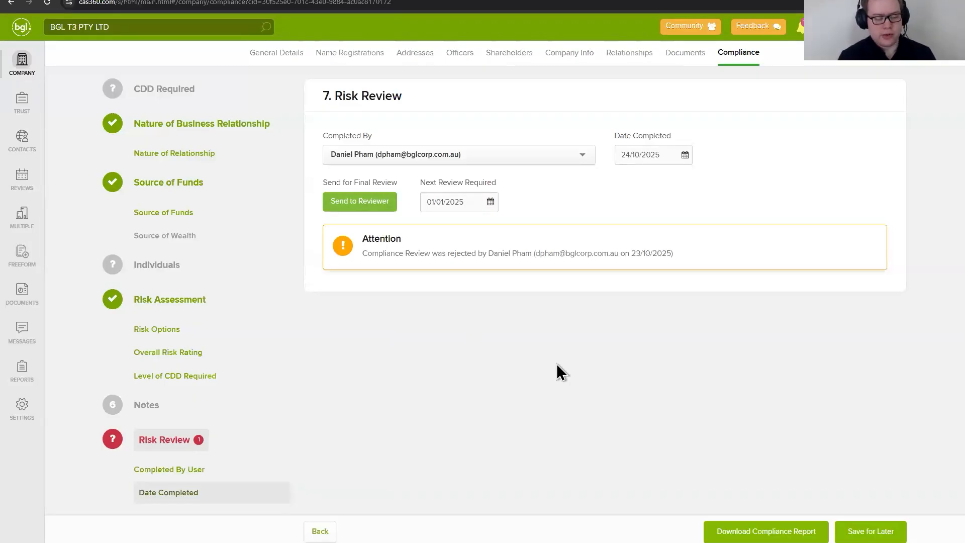
pyautogui.click(471, 202)
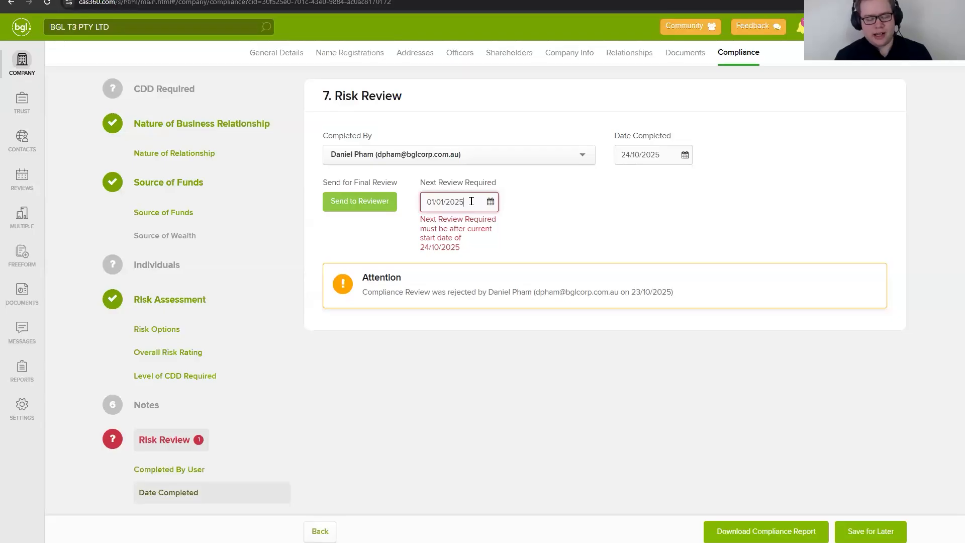
pyautogui.moveTo(425, 201); pyautogui.dragTo(553, 216)
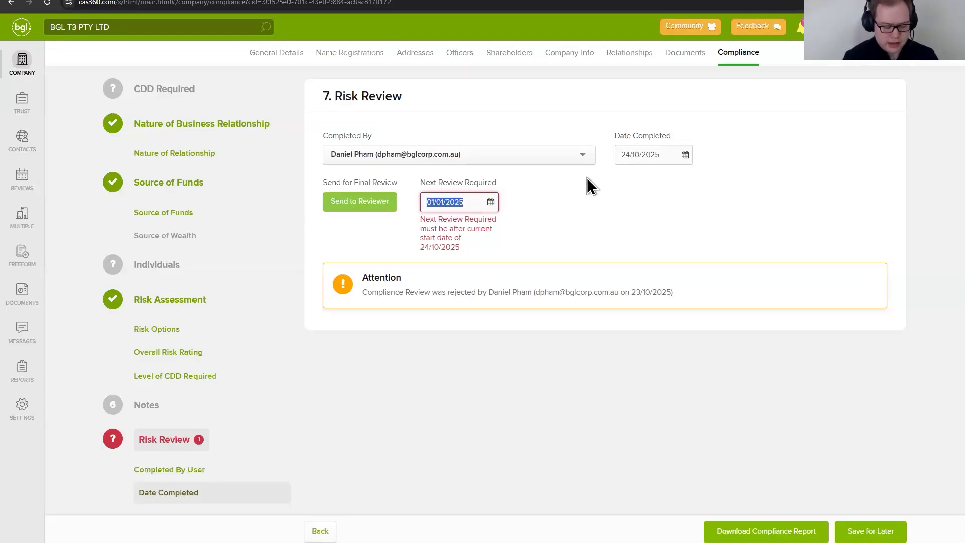
pyautogui.write('01/01/2026')
pyautogui.click(359, 201)
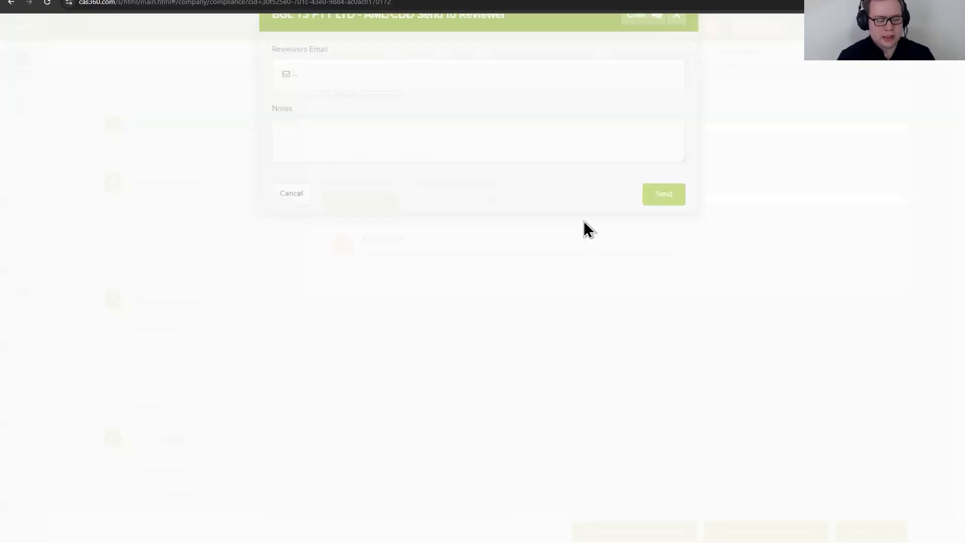
# Step: Try to send the review to a reviewer by entering the full email address as free text
pyautogui.click(487, 112)
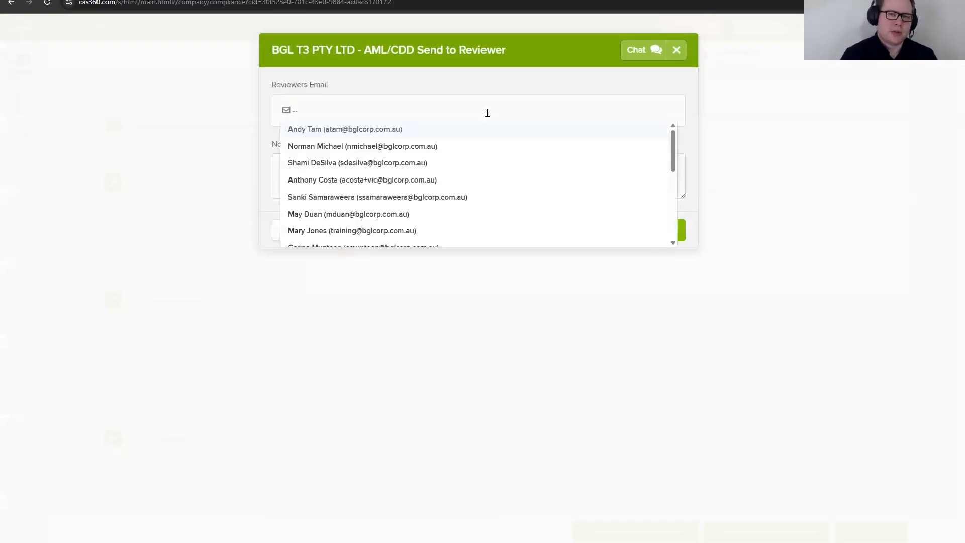
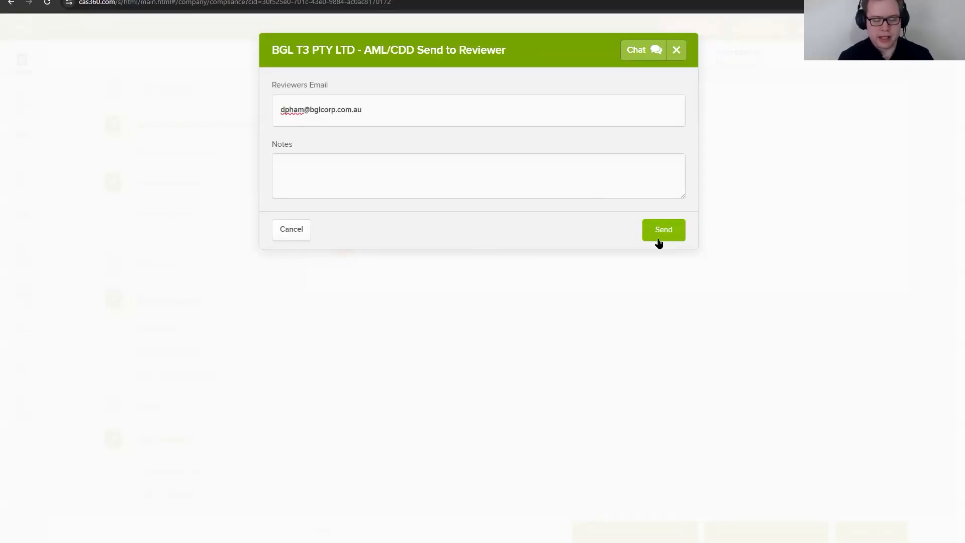
pyautogui.click(659, 240)
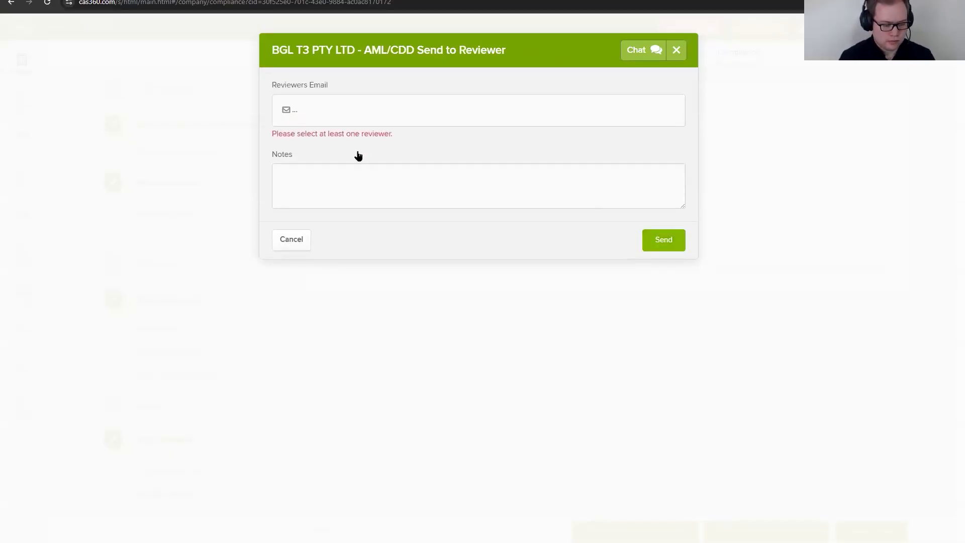
# Step: Select the reviewer from the matching suggestions and send the compliance review without notes
pyautogui.click(358, 111)
pyautogui.write('d')
pyautogui.press('Return')
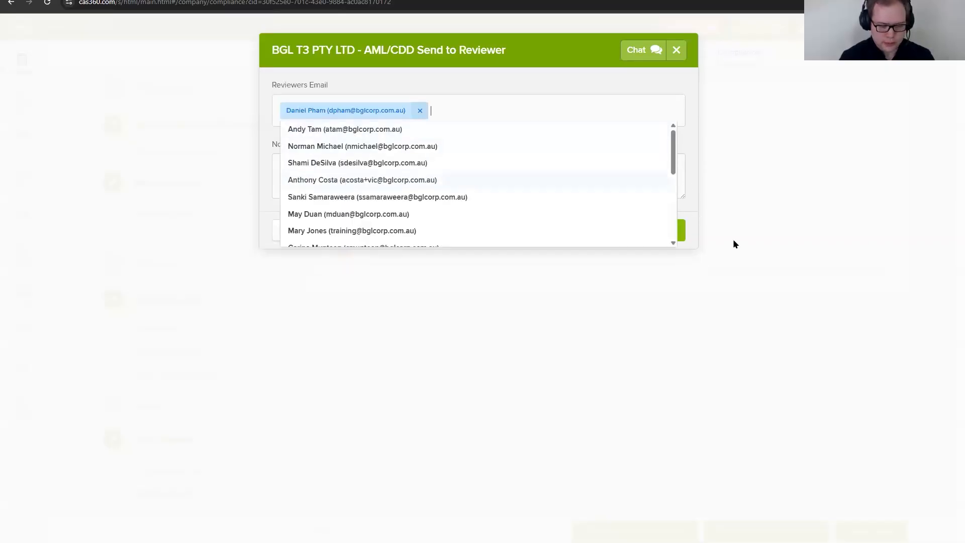
pyautogui.click(688, 214)
pyautogui.click(657, 234)
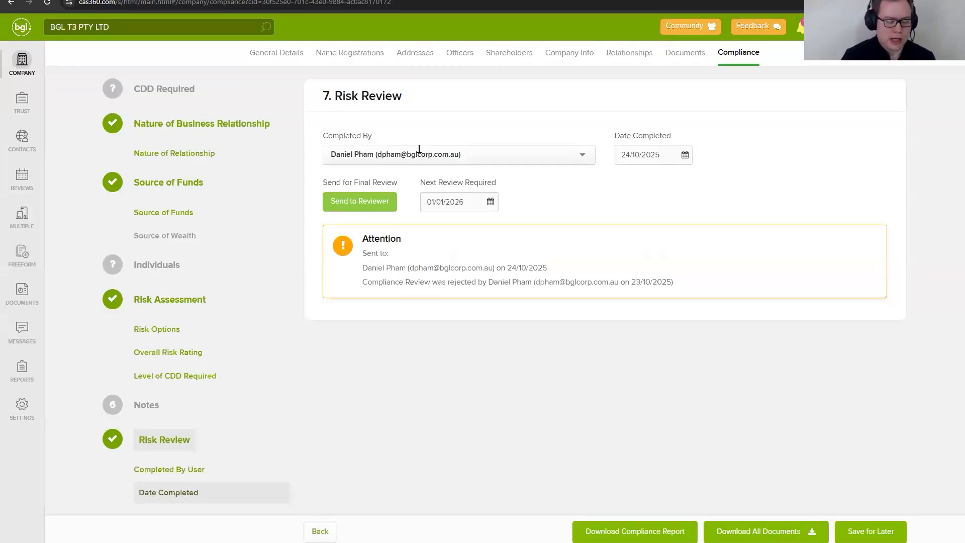
# Step: Switch to Gmail to check the TRAINING label for the review email, and return to CAS 360
pyautogui.click(653, 0)
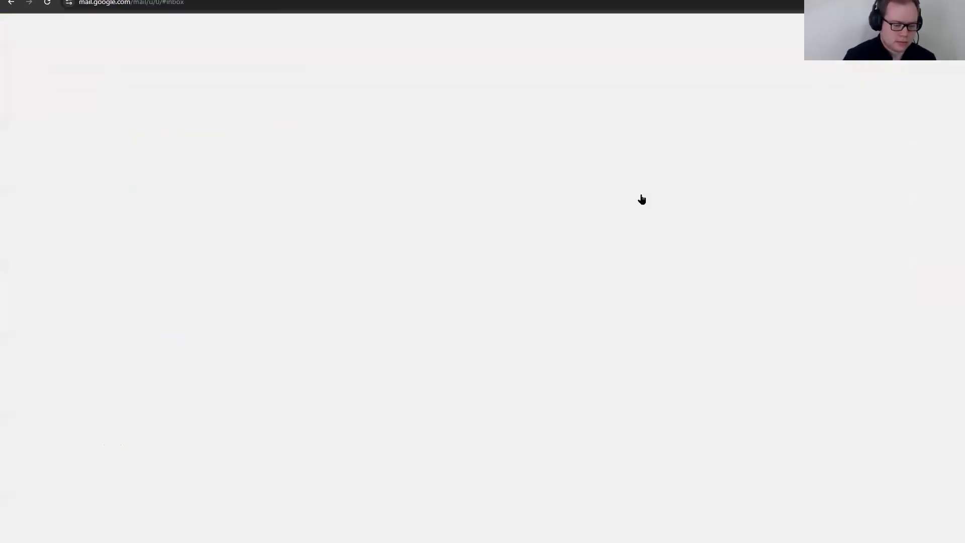
pyautogui.click(84, 287)
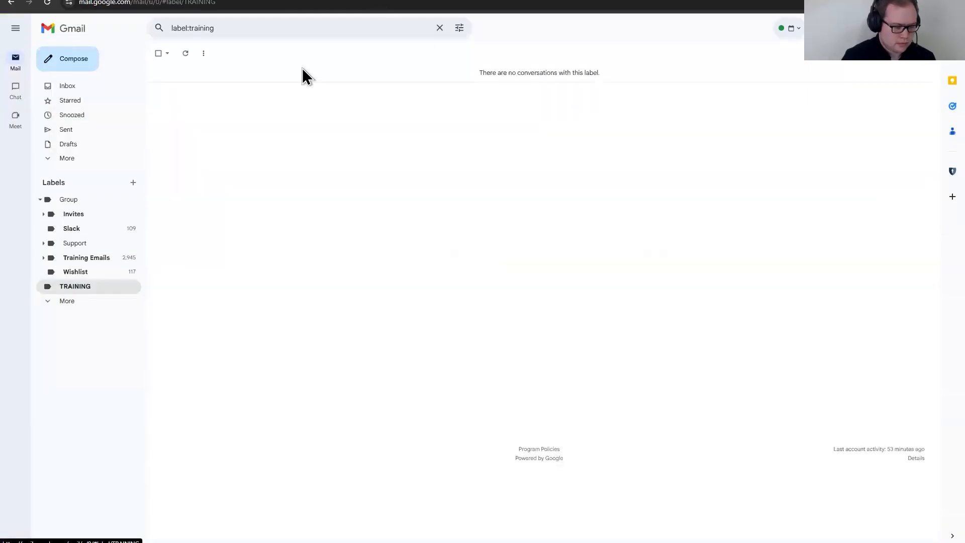
pyautogui.click(23, 0)
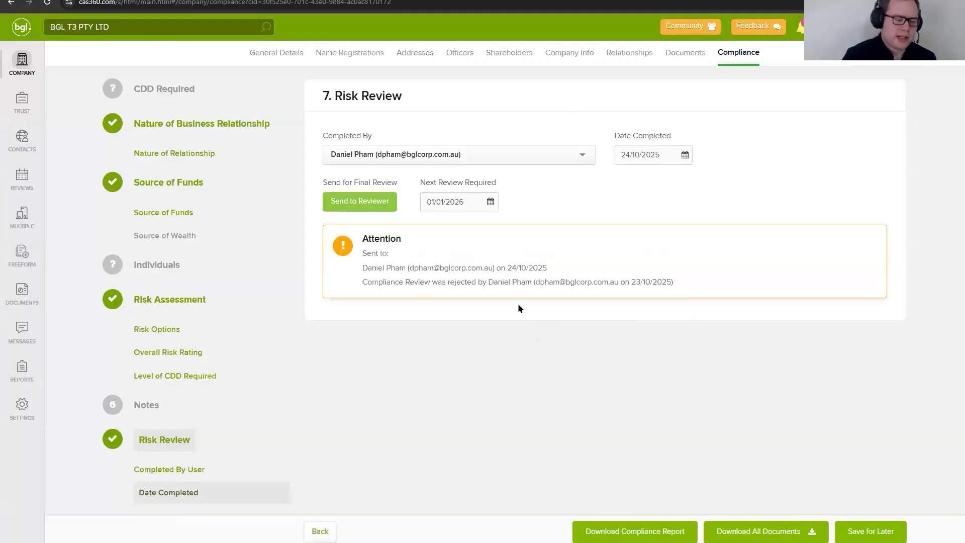
# Step: Download the compliance report for BGL T3 PTY LTD and open the PDF
pyautogui.click(654, 537)
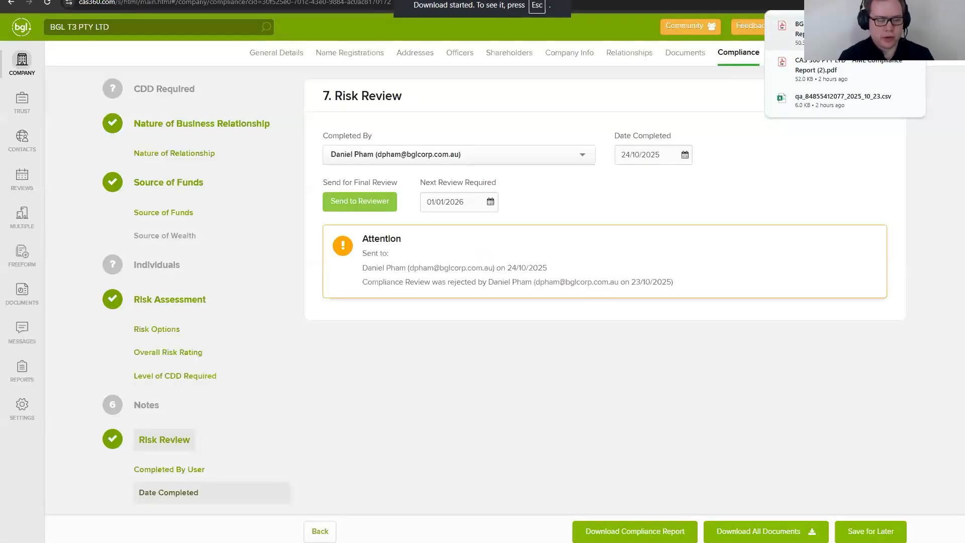
pyautogui.click(793, 30)
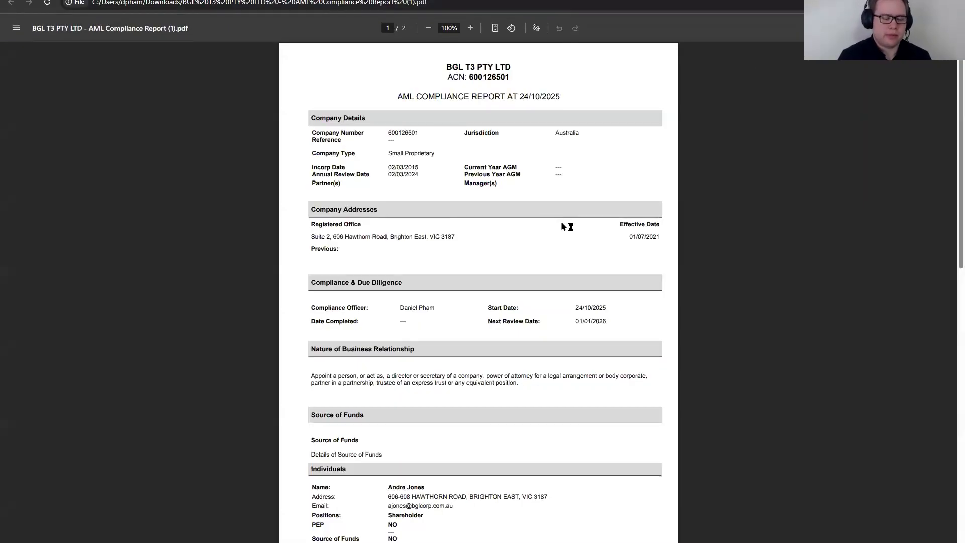
# Step: Read through the AML compliance report, from company details and individuals to the risk assessment and risk review
pyautogui.scroll(-5, 559, 237)
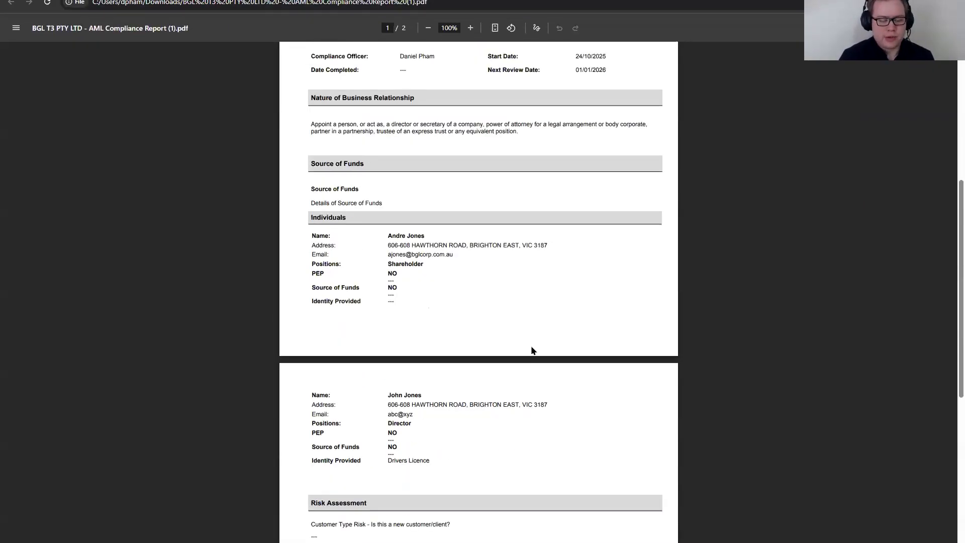
pyautogui.scroll(-1, 532, 350)
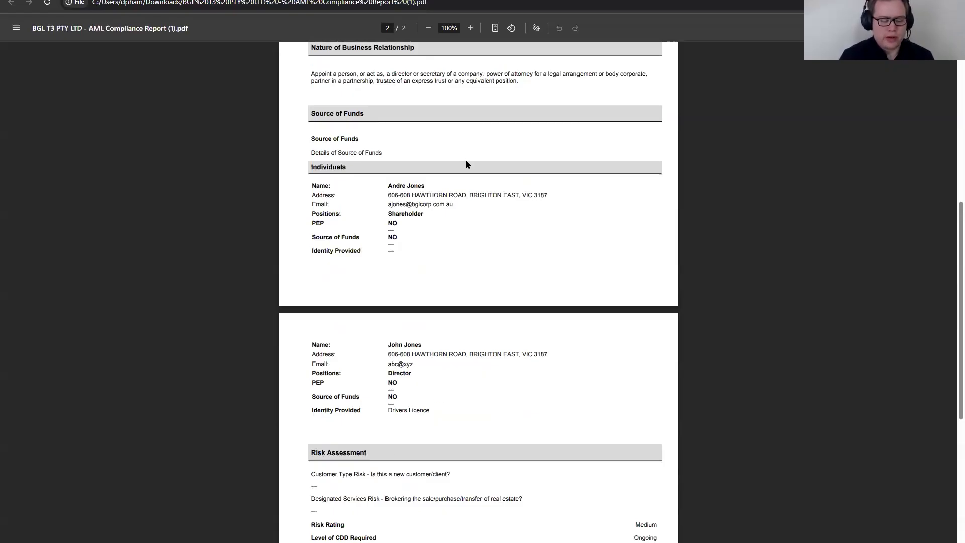
pyautogui.scroll(-2, 502, 389)
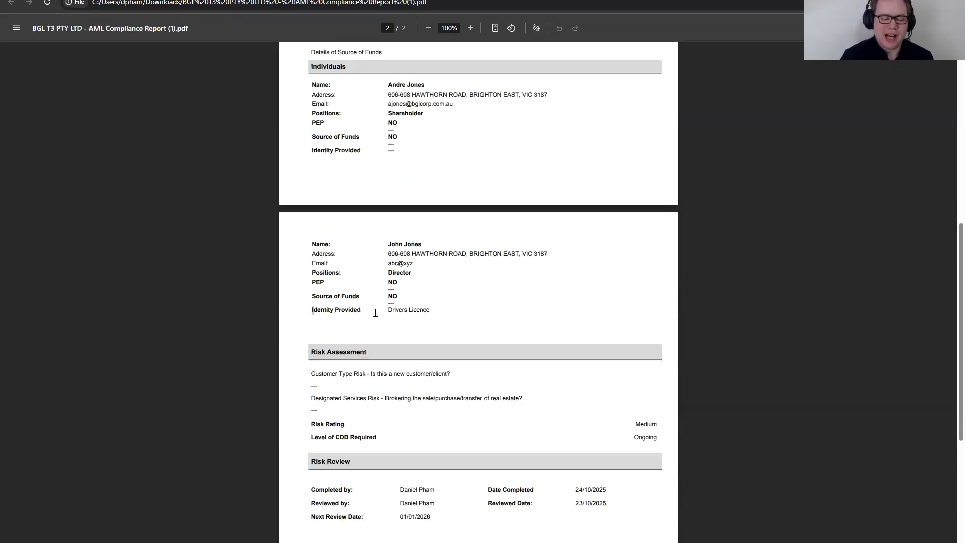
pyautogui.scroll(8, 508, 316)
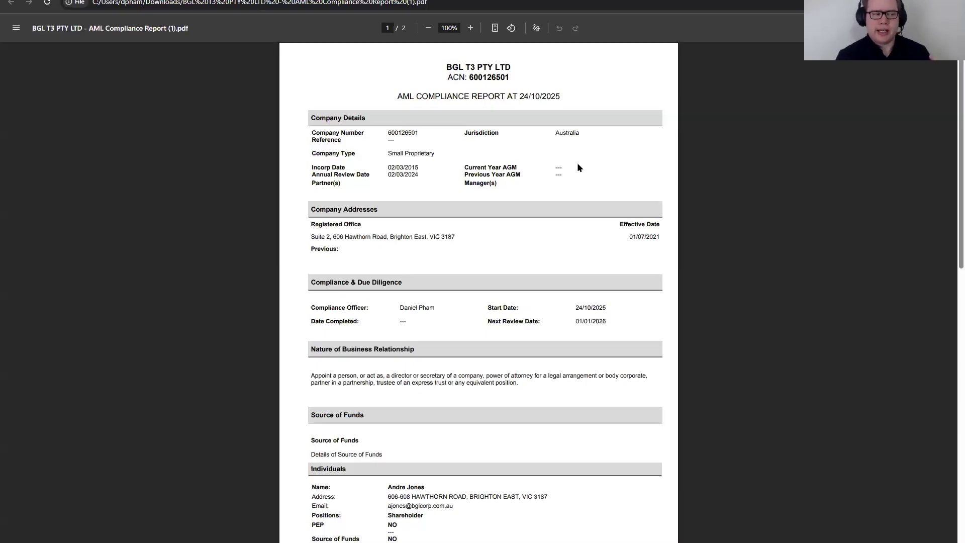
pyautogui.moveTo(313, 126); pyautogui.dragTo(588, 192)
pyautogui.click(585, 190)
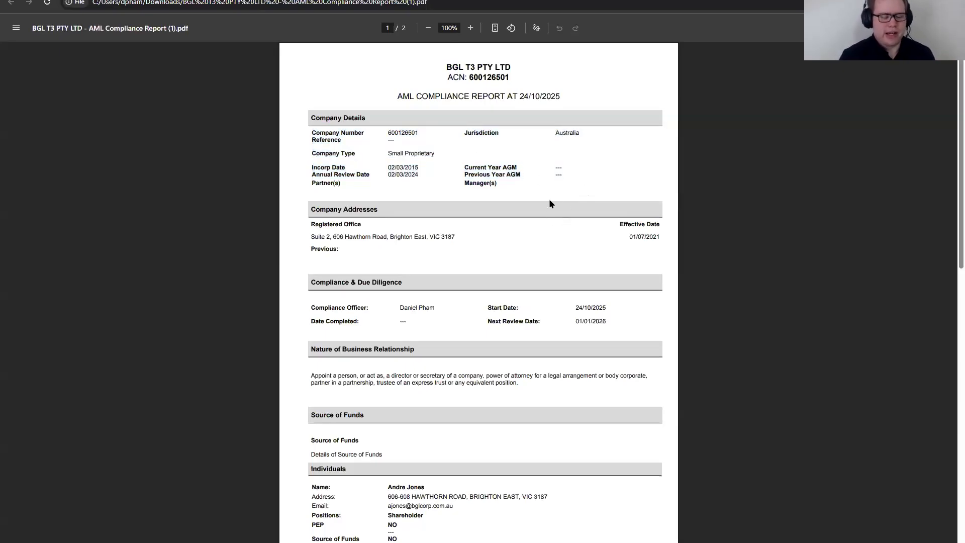
pyautogui.scroll(-3, 545, 204)
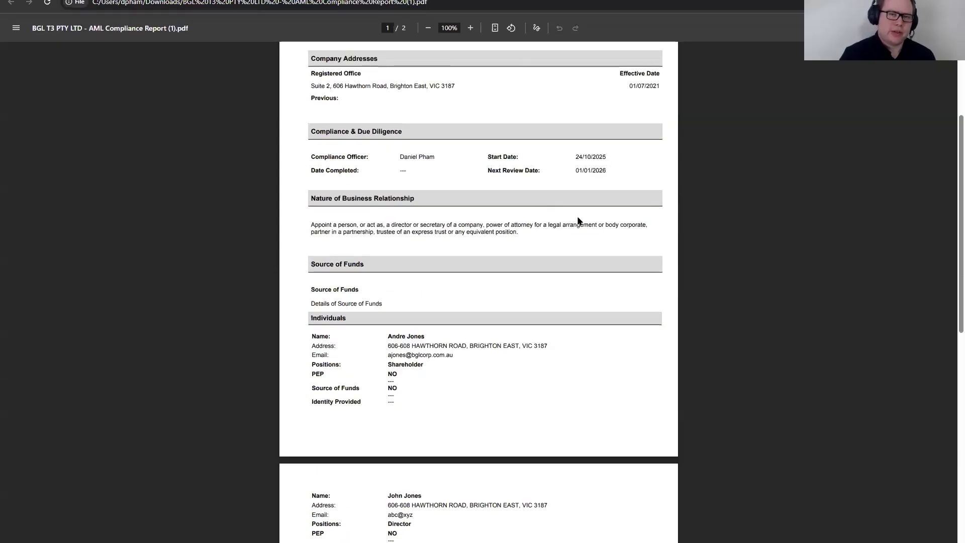
pyautogui.scroll(-4, 541, 222)
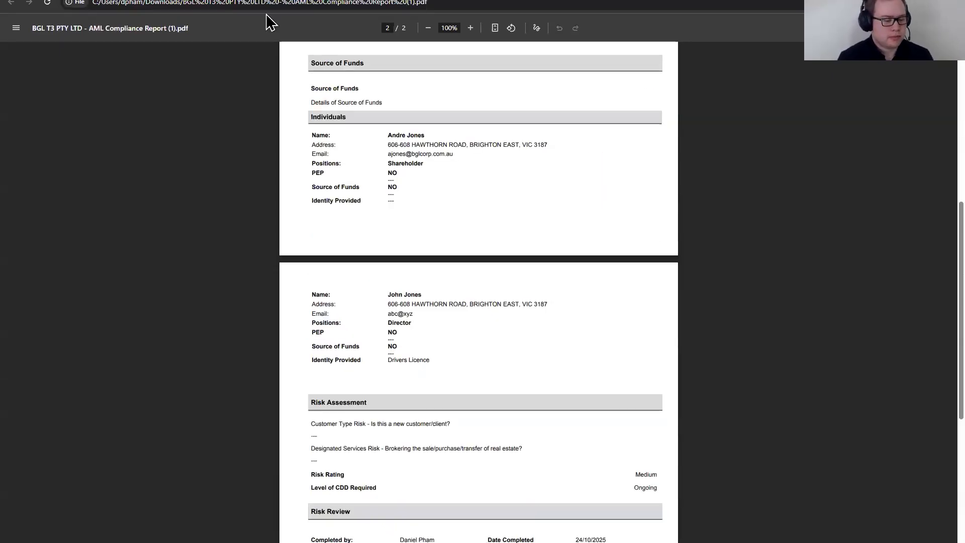
# Step: Switch to Gmail, open the "AML Compliance For Review" email under TRAINING and follow its link to the documents for review
pyautogui.click(286, 0)
pyautogui.click(344, 0)
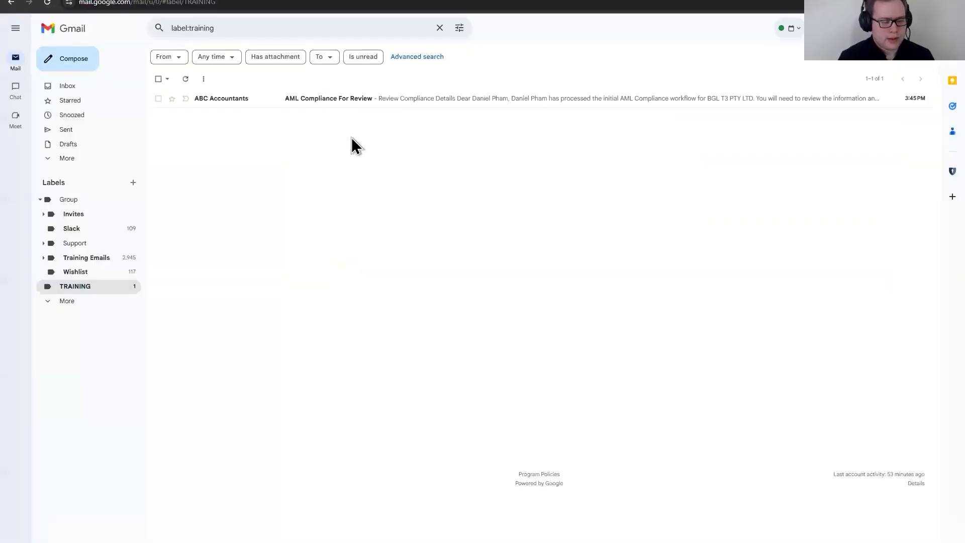
pyautogui.click(251, 104)
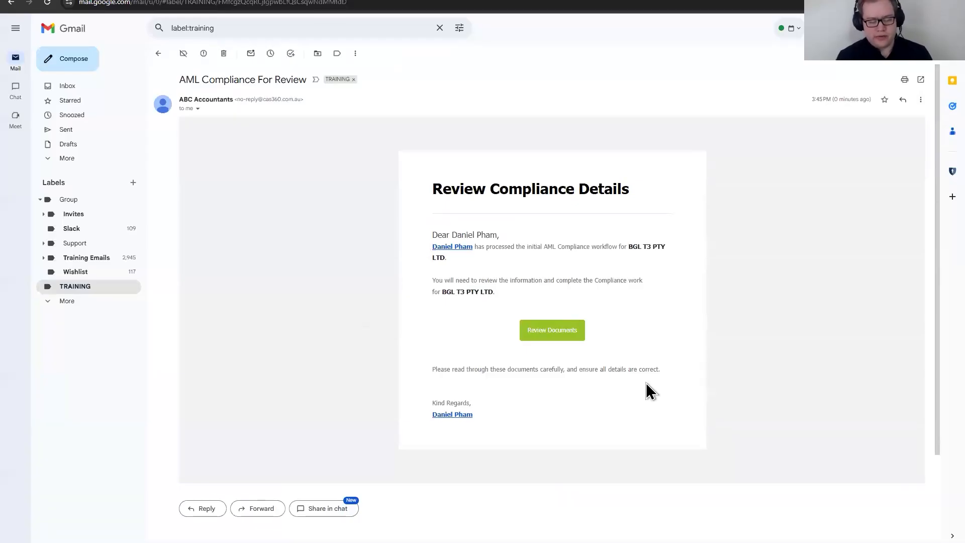
pyautogui.hotkey('ctrl', '+')
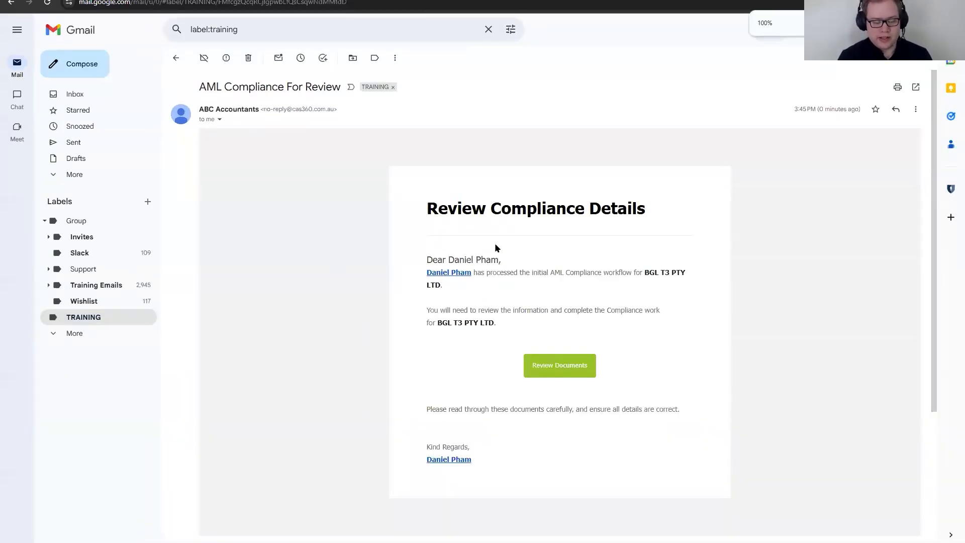
pyautogui.click(559, 370)
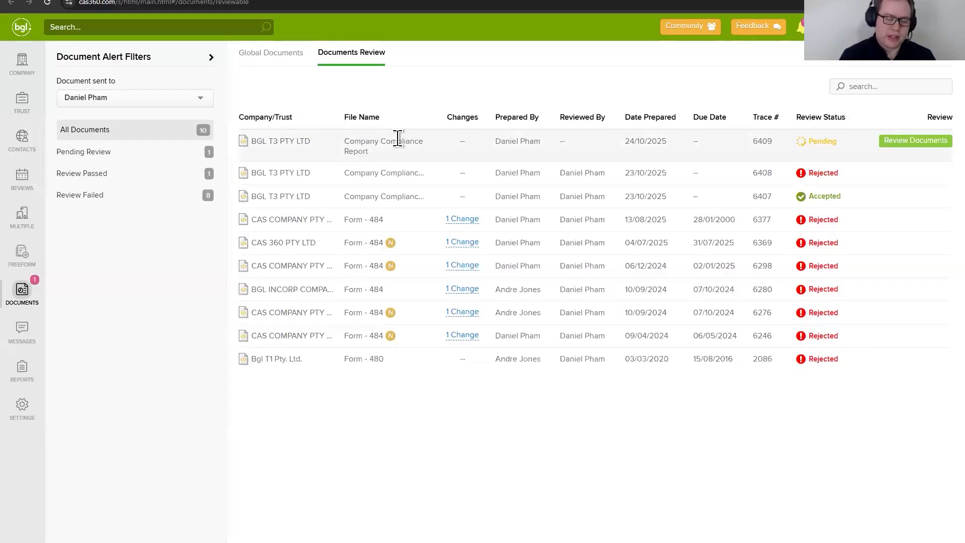
# Step: Open the pending Company Compliance Report of BGL T3 PTY LTD, look it over and approve it without a message
pyautogui.click(892, 142)
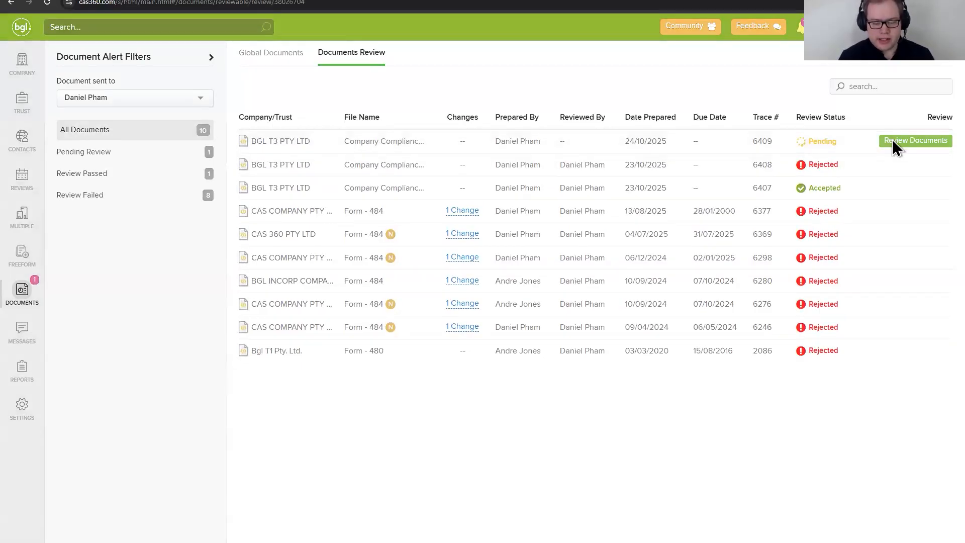
pyautogui.scroll(-5, 458, 261)
pyautogui.scroll(5, 465, 263)
pyautogui.scroll(-5, 466, 263)
pyautogui.scroll(1, 469, 263)
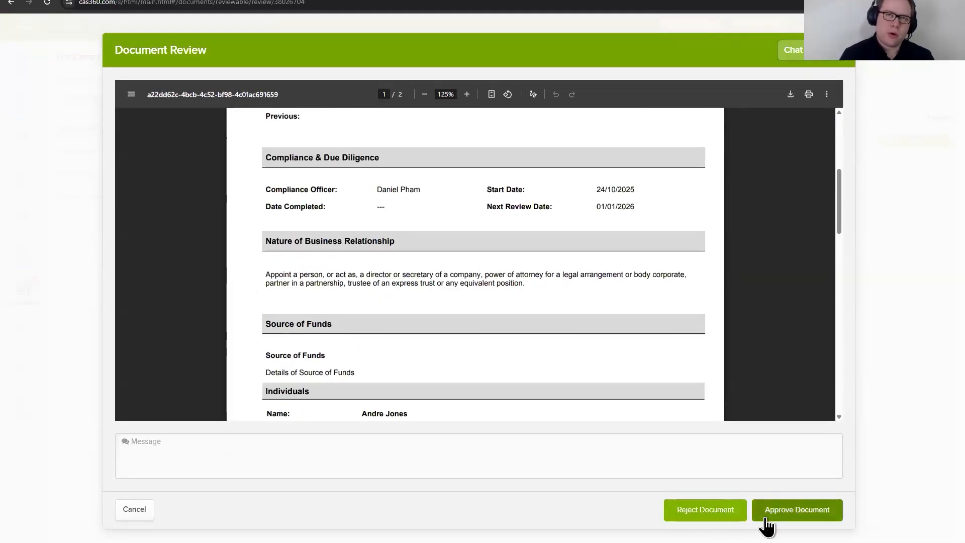
pyautogui.click(282, 465)
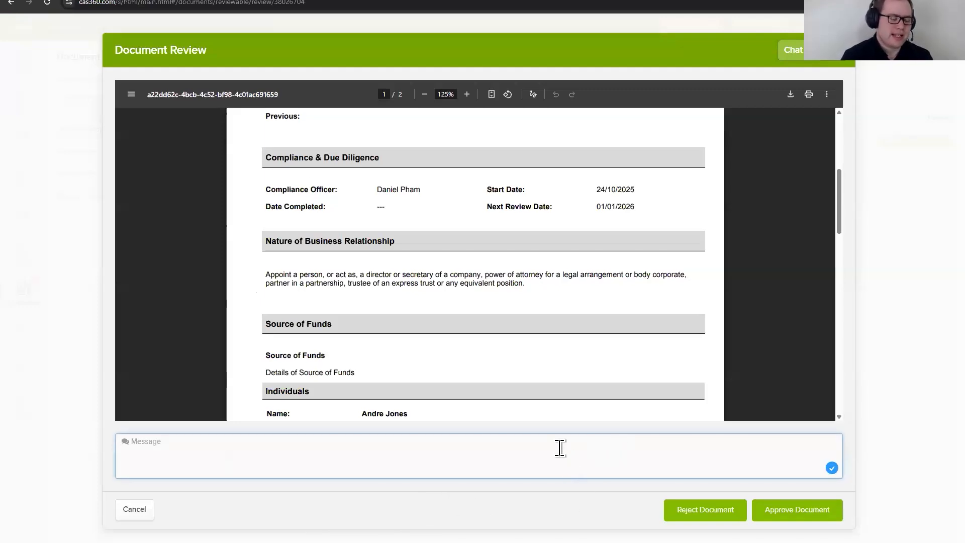
pyautogui.click(817, 527)
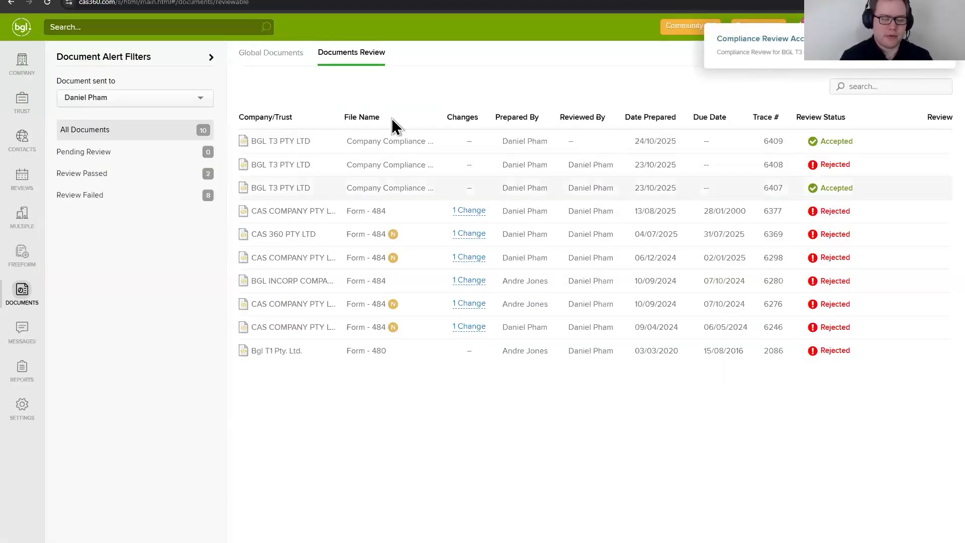
# Step: Return to the compliance page of BGL T3 PTY LTD, reload it and check the reviewer and review dates in Risk Review
pyautogui.click(317, 0)
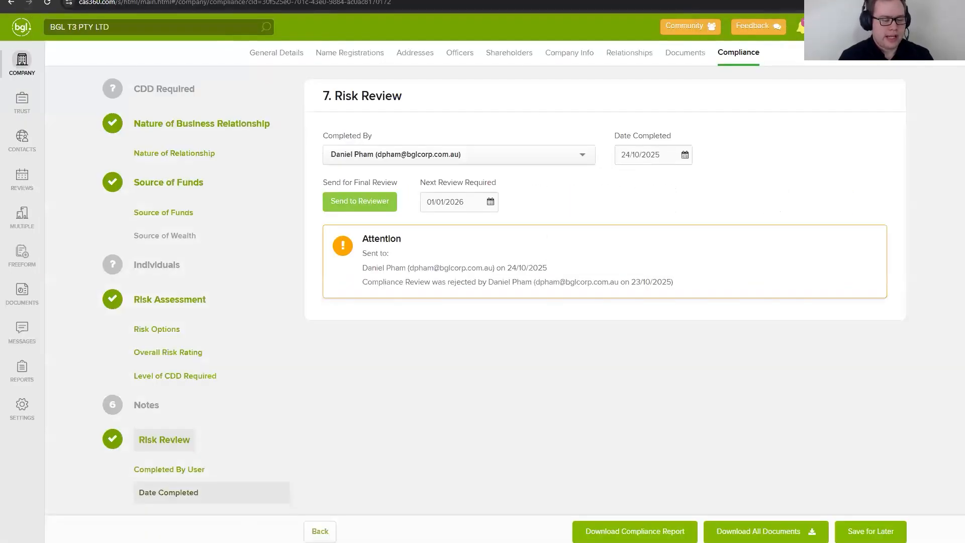
pyautogui.click(48, 6)
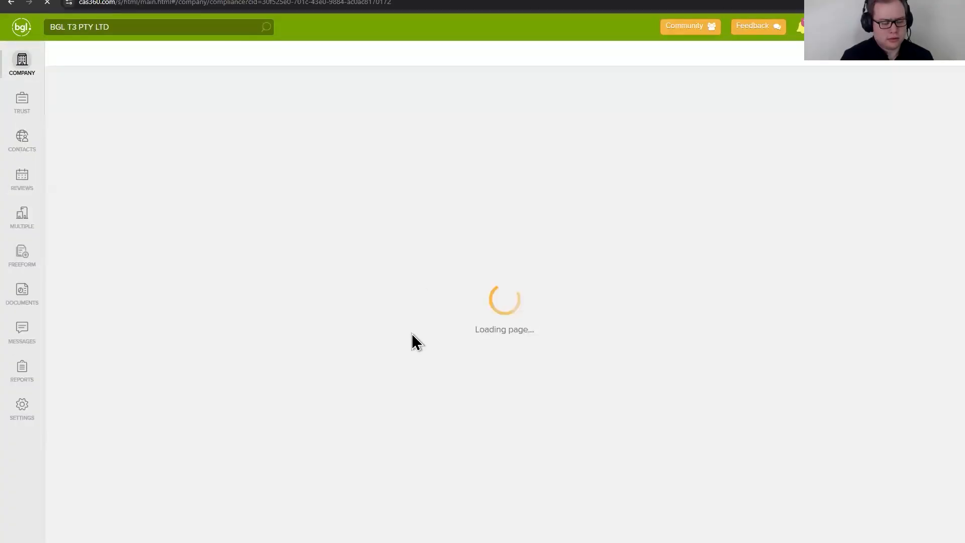
pyautogui.scroll(-2, 182, 434)
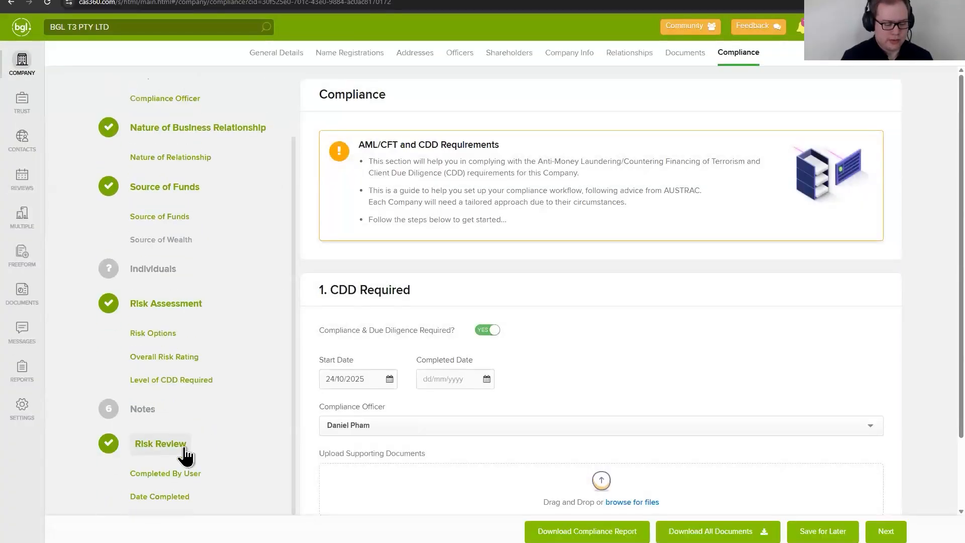
pyautogui.click(185, 450)
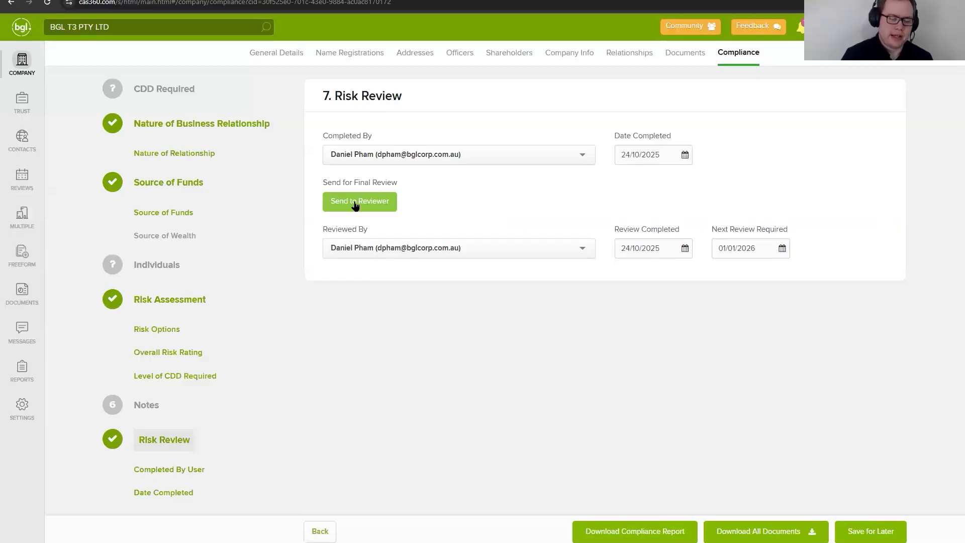
pyautogui.click(658, 247)
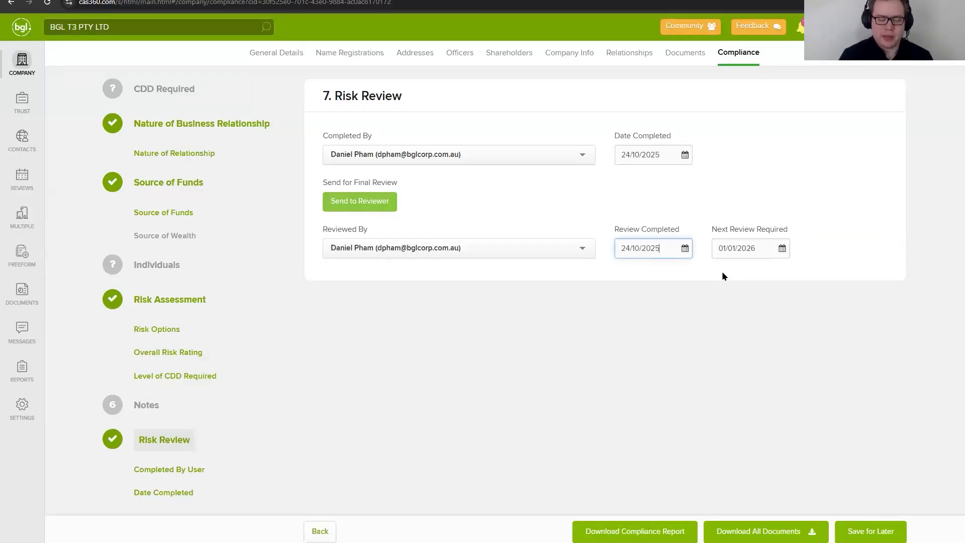
# Step: Set the Next Review Required date in Risk Review to 24/10/2025 and try to save the compliance record
pyautogui.hotkey('ctrl', 'a')
pyautogui.press('Tab')
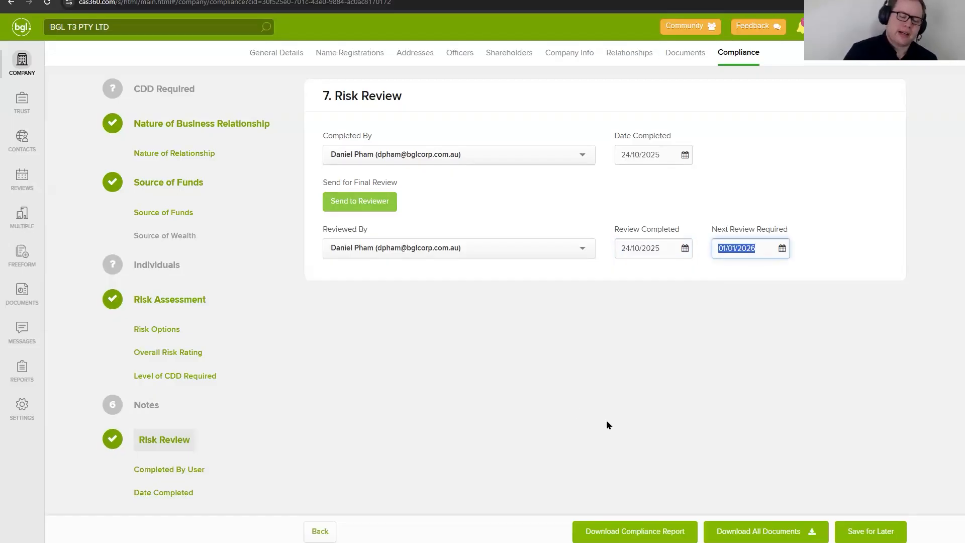
pyautogui.click(590, 429)
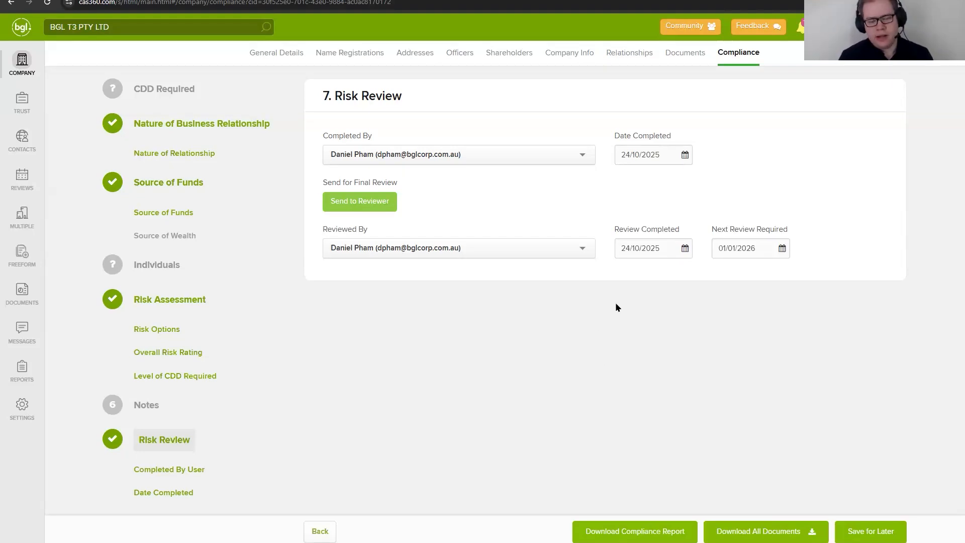
pyautogui.click(742, 243)
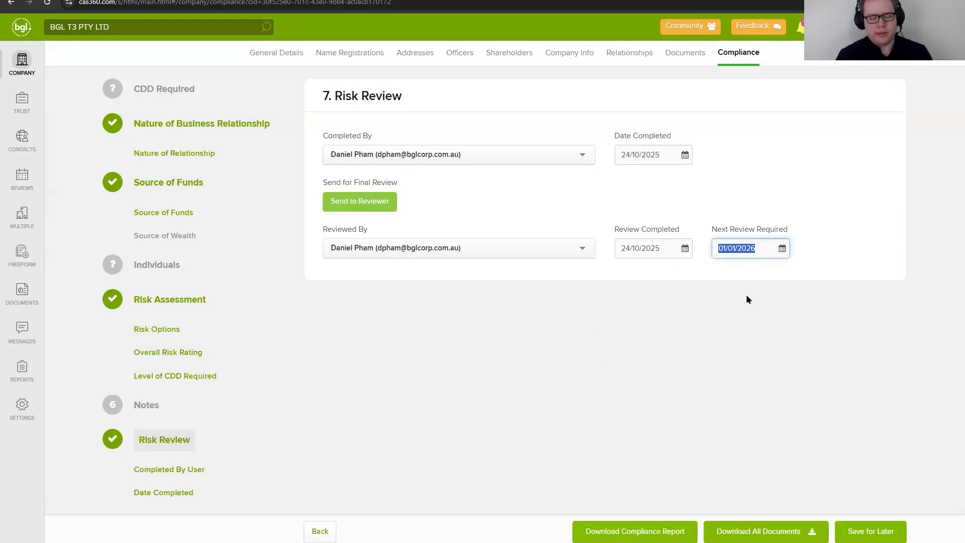
pyautogui.click(755, 250)
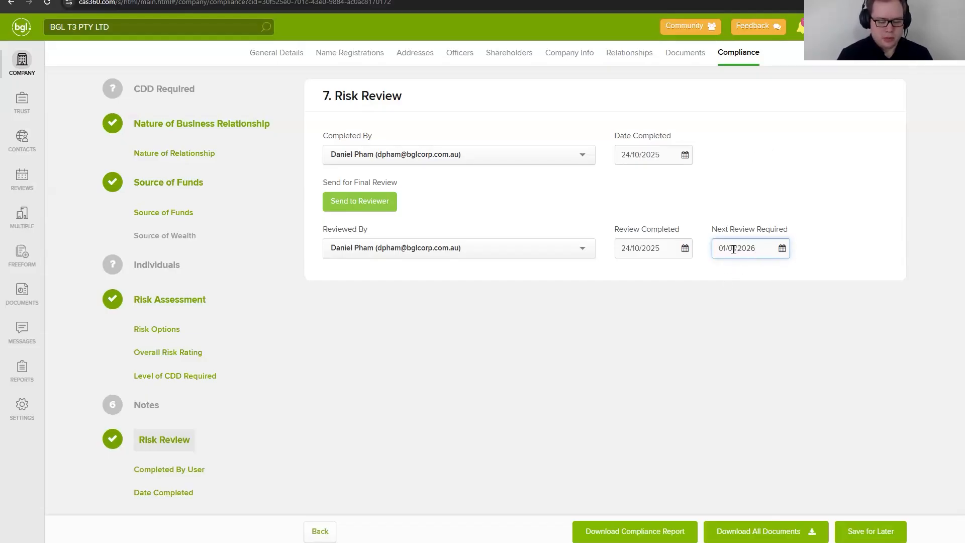
pyautogui.moveTo(734, 248); pyautogui.dragTo(738, 26)
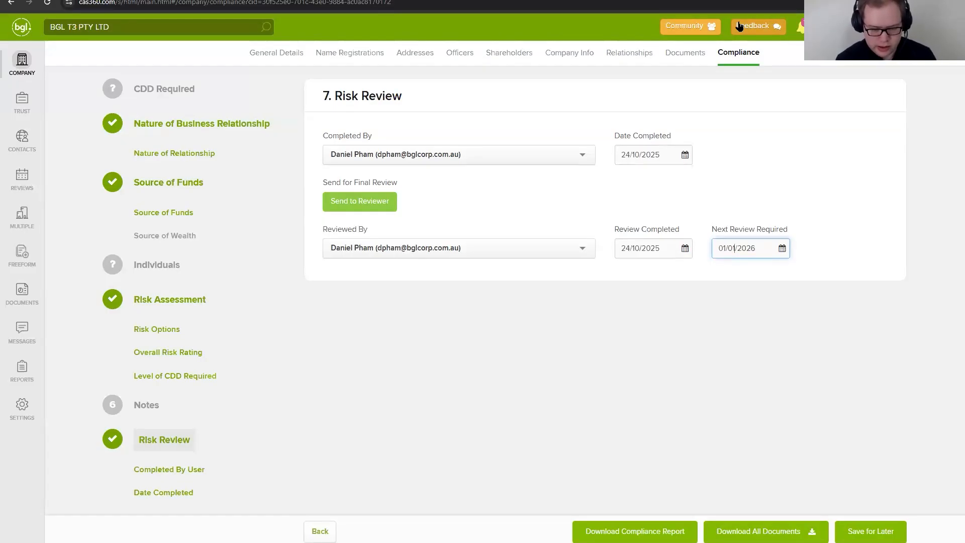
pyautogui.press('BackSpace')
pyautogui.press('BackSpace')
pyautogui.press('BackSpace')
pyautogui.press('BackSpace')
pyautogui.press('BackSpace')
pyautogui.write('24/10')
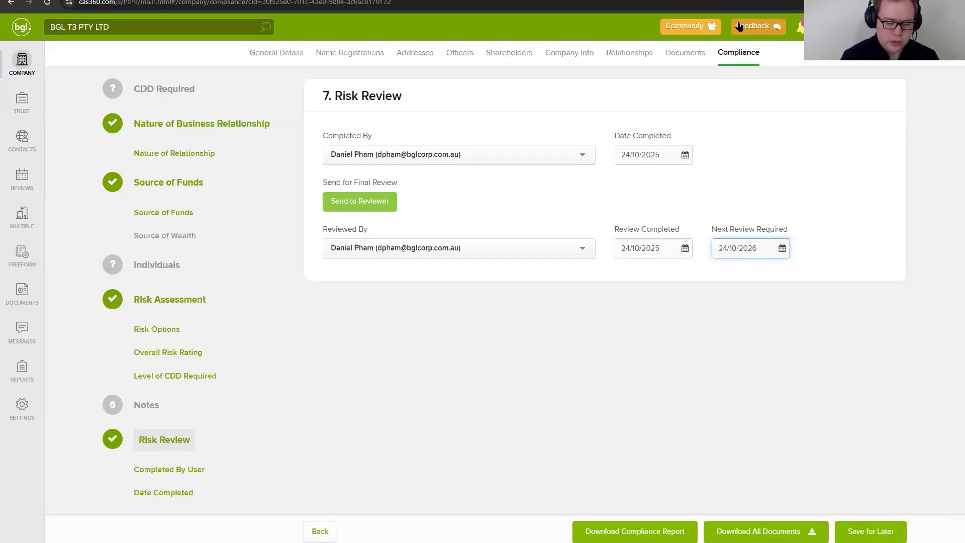
pyautogui.press('Right')
pyautogui.press('Right')
pyautogui.press('BackSpace')
pyautogui.write('5')
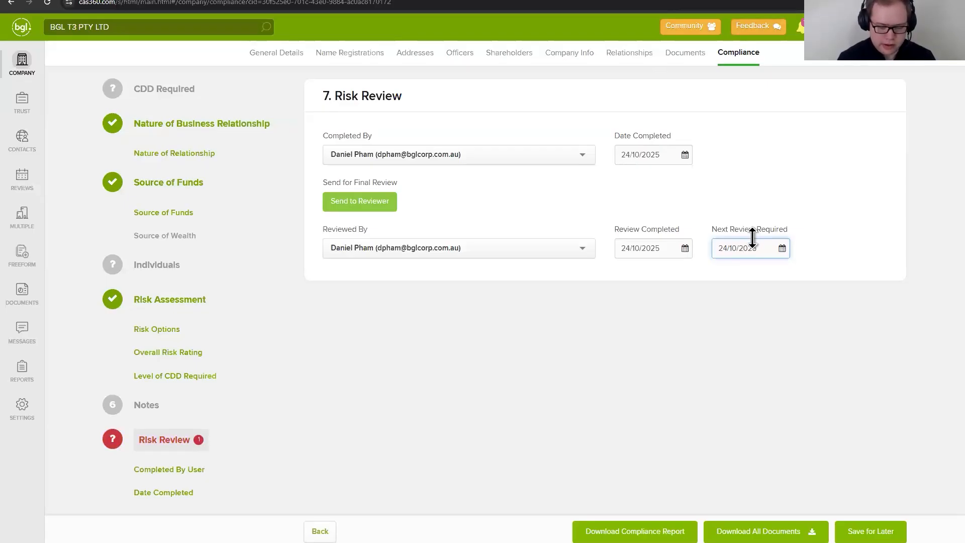
pyautogui.press('Tab')
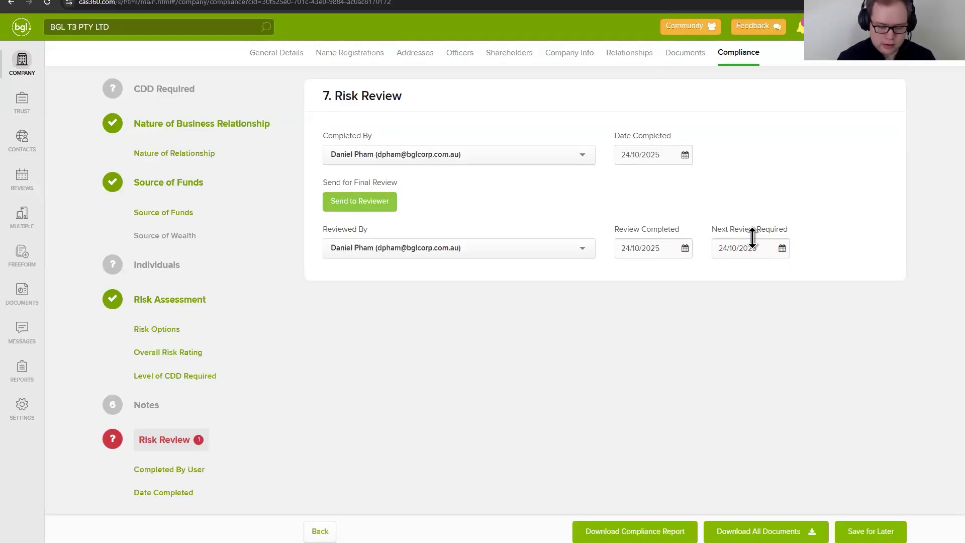
pyautogui.click(869, 529)
# Step: Set the Date Completed and Review Completed dates to 23/10/2025 and try to save the compliance record again
pyautogui.click(631, 249)
pyautogui.press('BackSpace')
pyautogui.write('3')
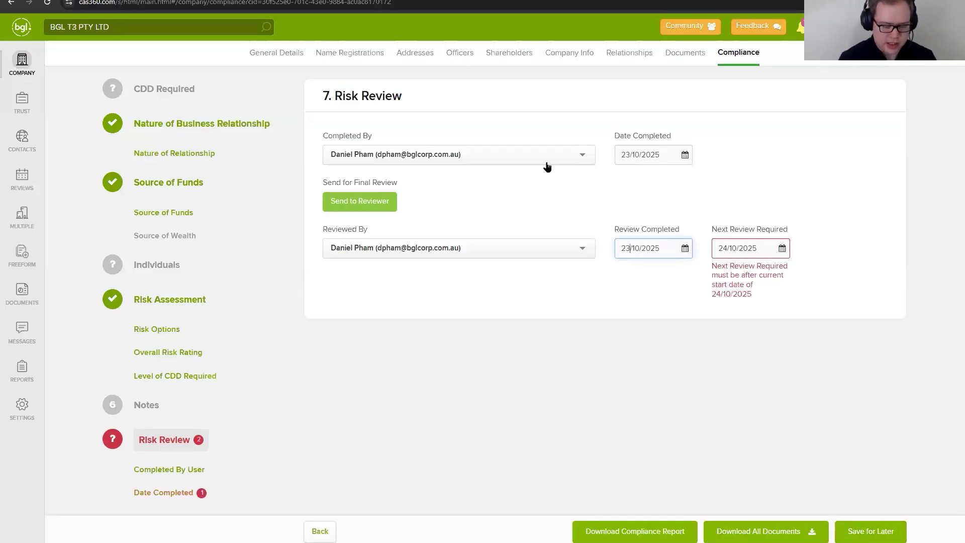
pyautogui.click(879, 535)
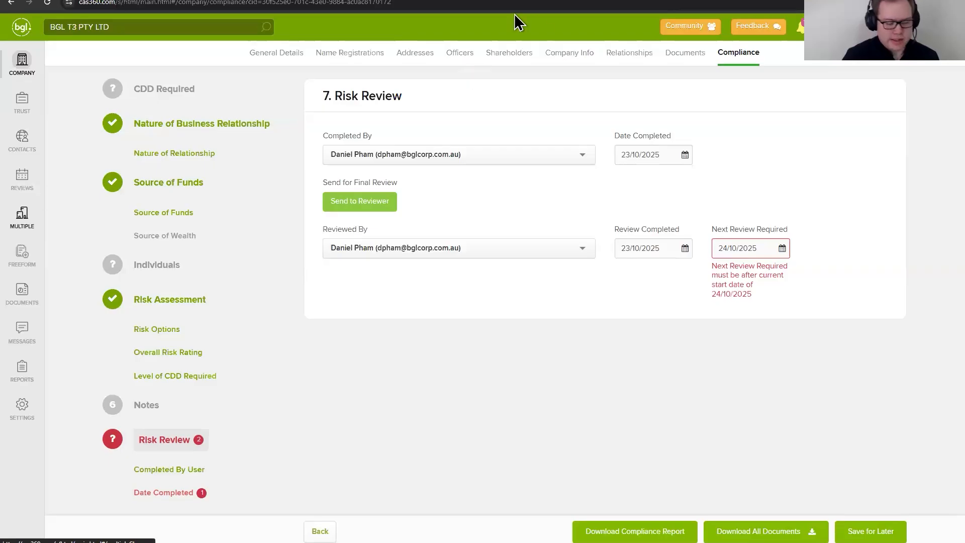
# Step: Leave the compliance page for the company list, trying to save the pending changes and then discarding them
pyautogui.click(27, 60)
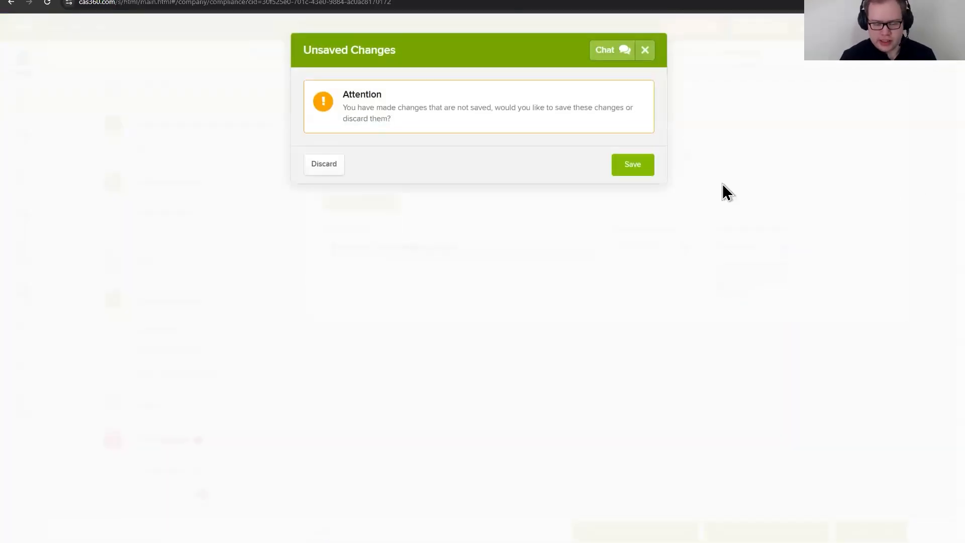
pyautogui.click(626, 166)
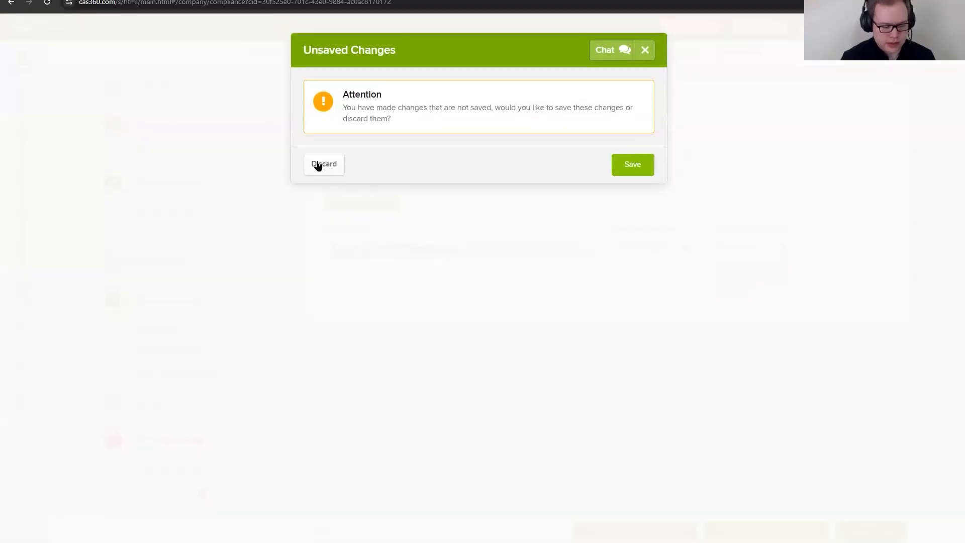
pyautogui.click(318, 165)
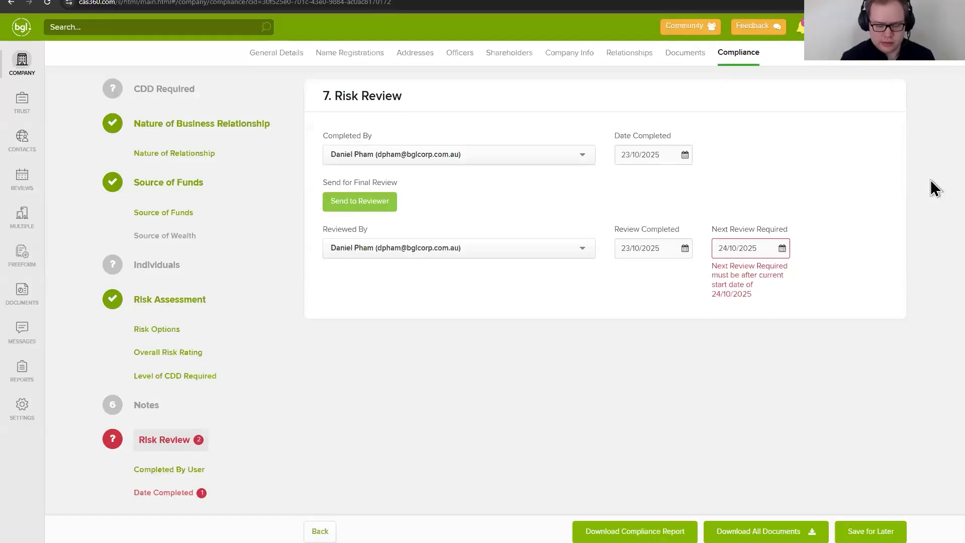
pyautogui.moveTo(930, 180)
pyautogui.mouseDown()
pyautogui.moveTo(879, 152)
pyautogui.moveTo(849, 82)
pyautogui.moveTo(645, 91)
pyautogui.moveTo(930, 179)
pyautogui.mouseUp()
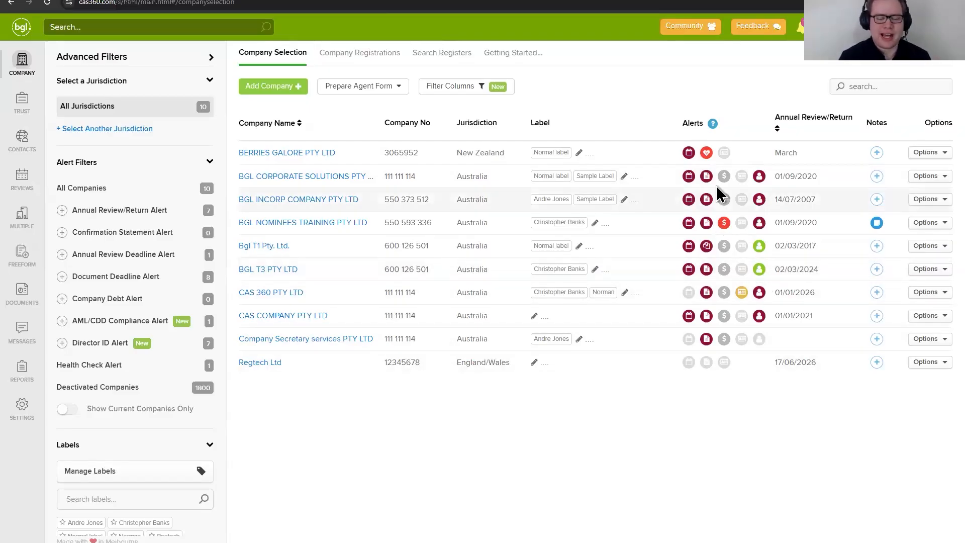
# Step: View the AML/CDD compliance alert of CAS 360 PTY LTD and the explanation of the Compliance alerts
pyautogui.click(741, 296)
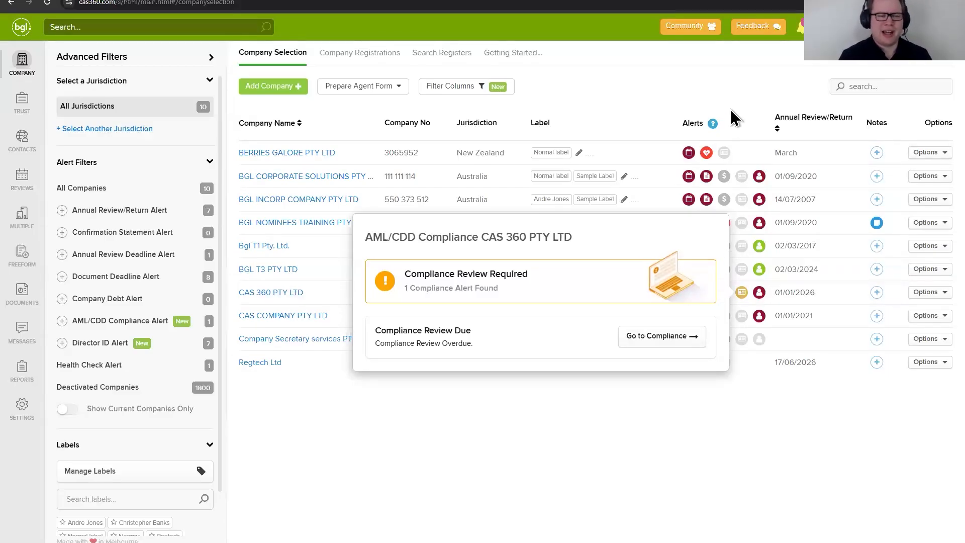
pyautogui.click(713, 127)
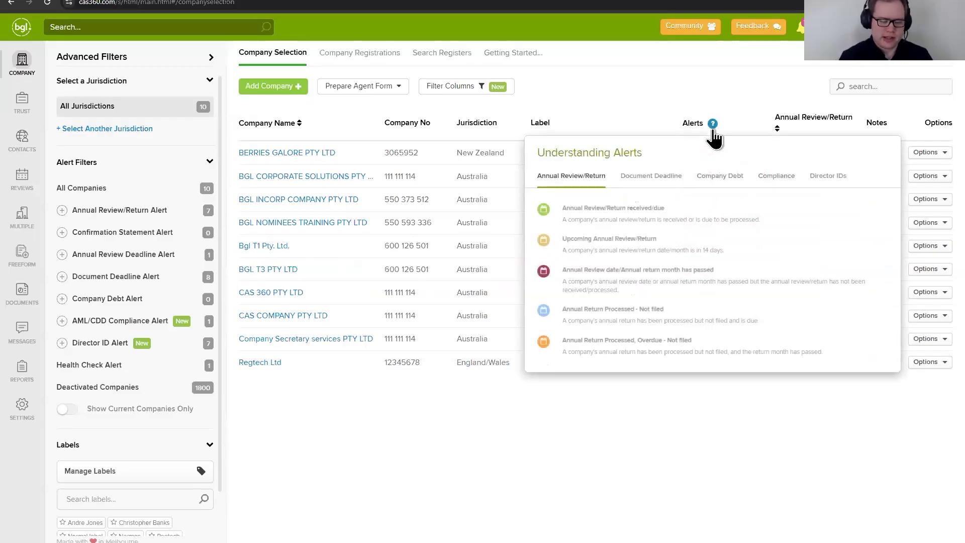
pyautogui.click(770, 182)
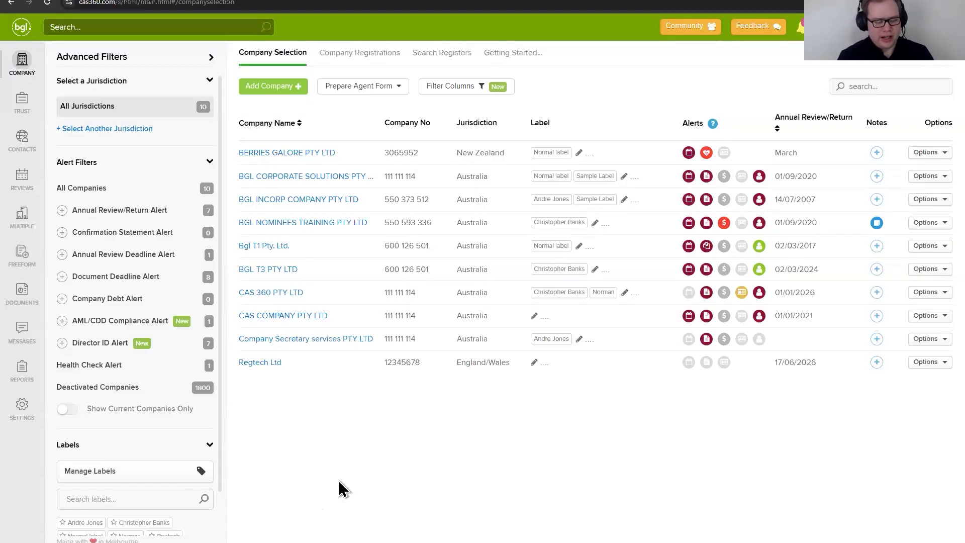
# Step: Switch to the browser window with the "Your Guide to AML/CFT" presentation
pyautogui.moveTo(38, 541)
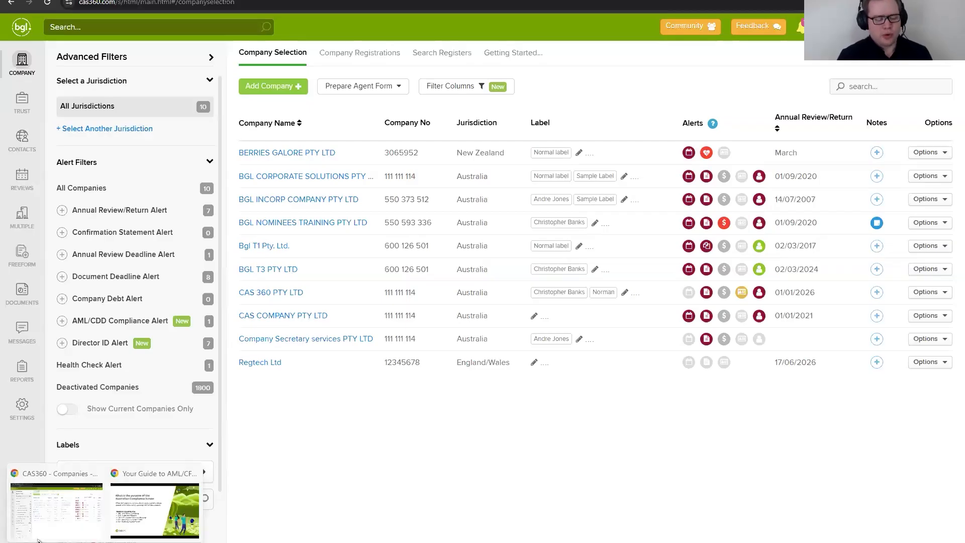
pyautogui.click(149, 530)
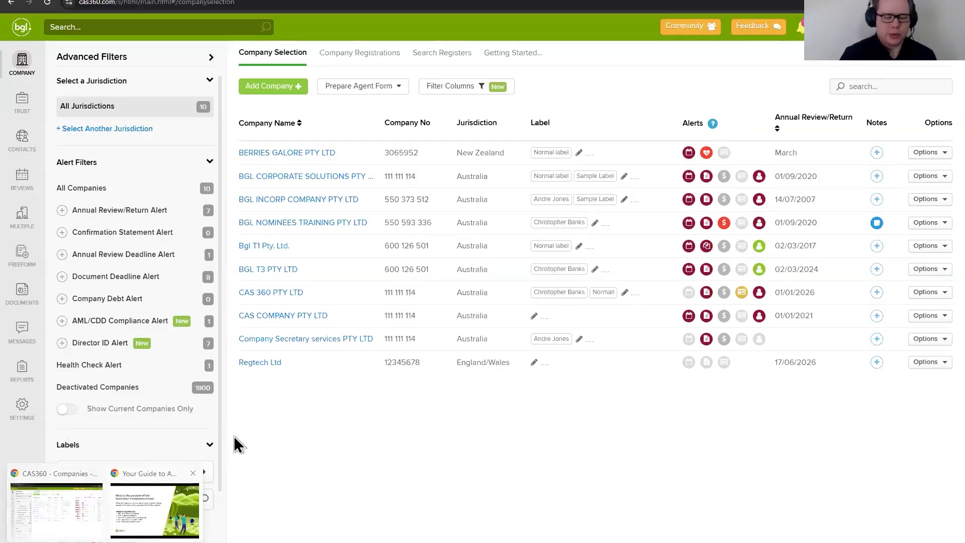